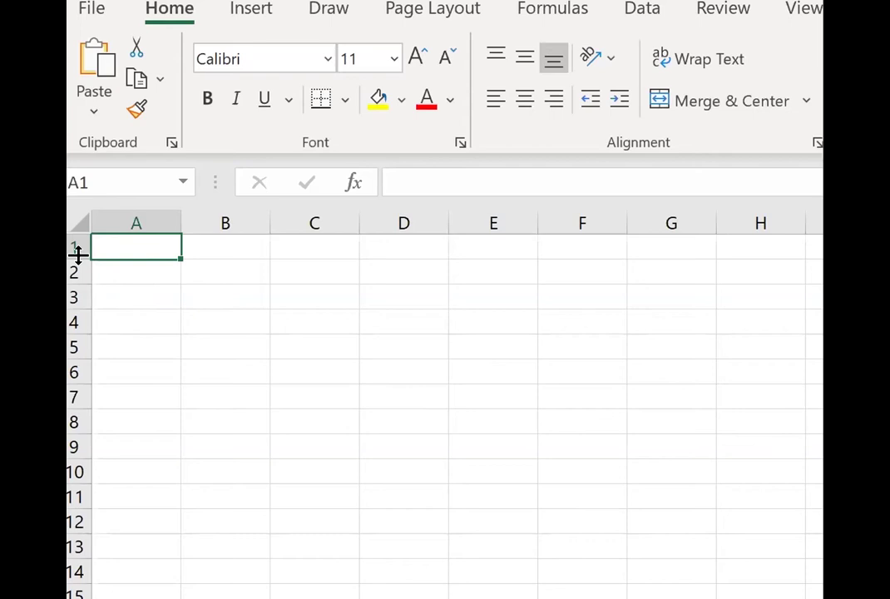
- Explore the grid by selecting columns A–D and cells A1, B1, and C1–C3
{"action": "left_click", "coordinate": [166, 221]}
{"action": "left_click", "coordinate": [250, 223]}
{"action": "left_click", "coordinate": [345, 222]}
{"action": "left_click", "coordinate": [386, 218]}
{"action": "left_click", "coordinate": [146, 250]}
{"action": "left_click", "coordinate": [92, 179]}
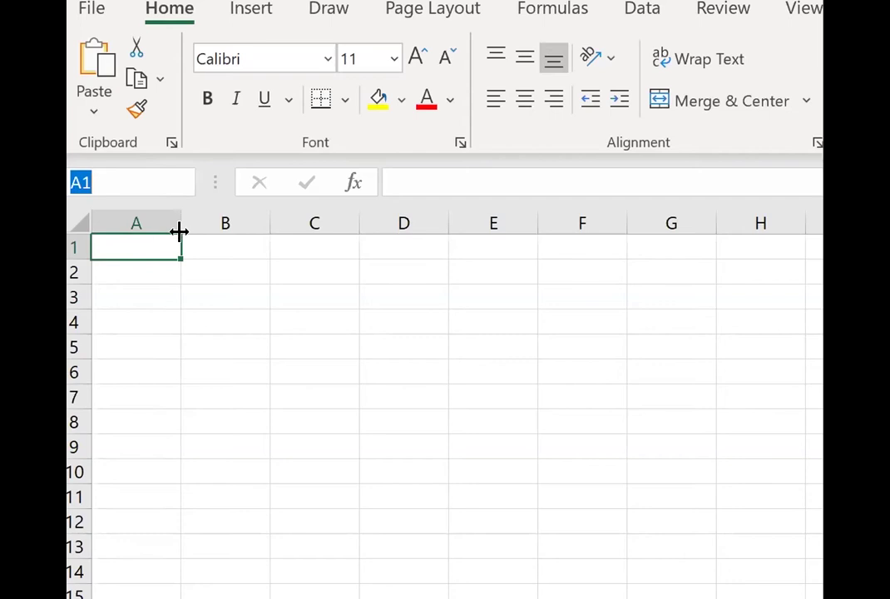
{"action": "left_click", "coordinate": [212, 242]}
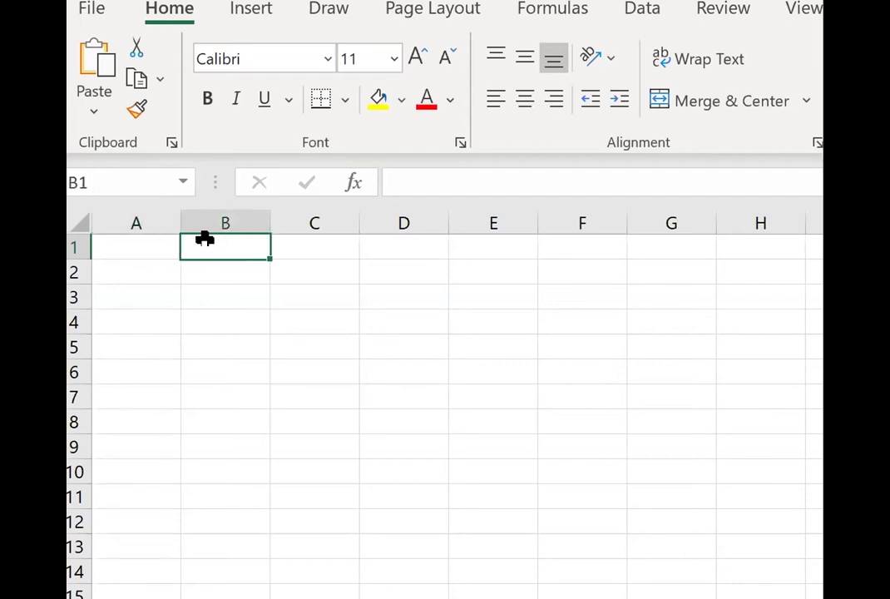
{"action": "left_click", "coordinate": [297, 249]}
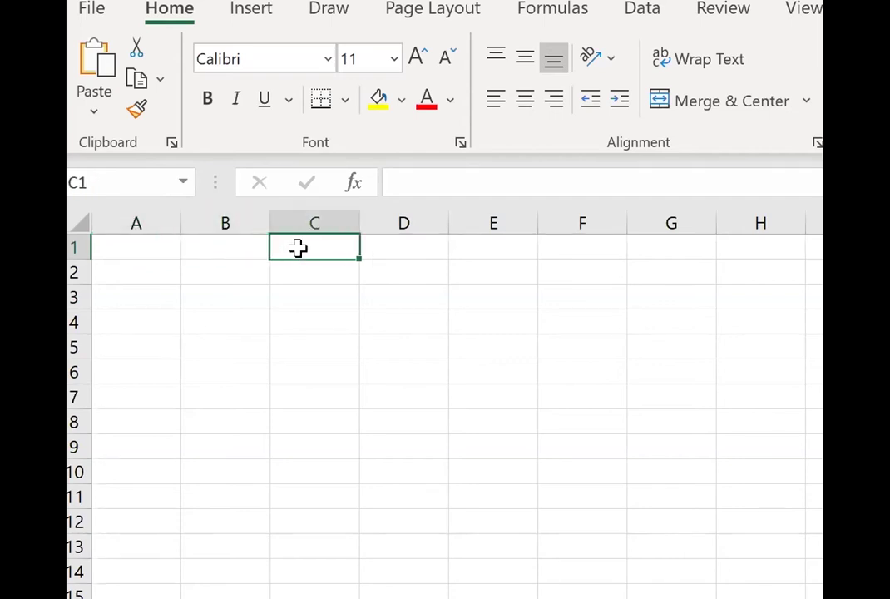
{"action": "left_click", "coordinate": [297, 268]}
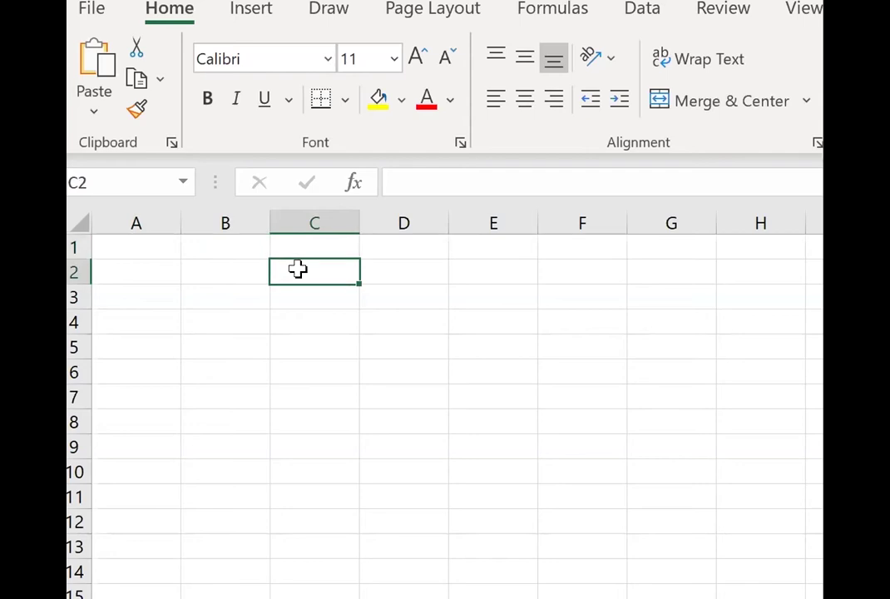
{"action": "left_click", "coordinate": [298, 292]}
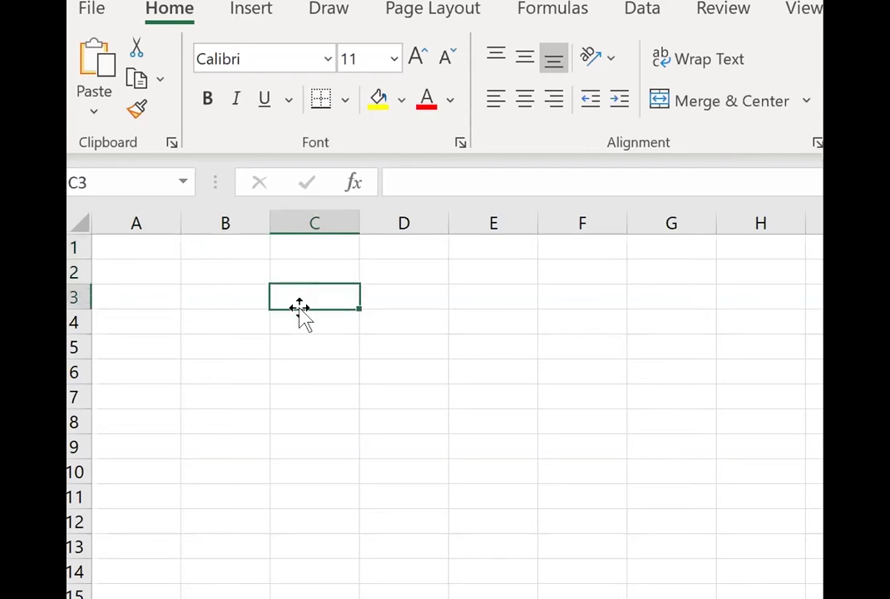
- Enter 'to be or not to be that is the question' in A1 and 'my name' in A2
{"action": "left_click", "coordinate": [142, 246]}
{"action": "type", "text": "to be"}
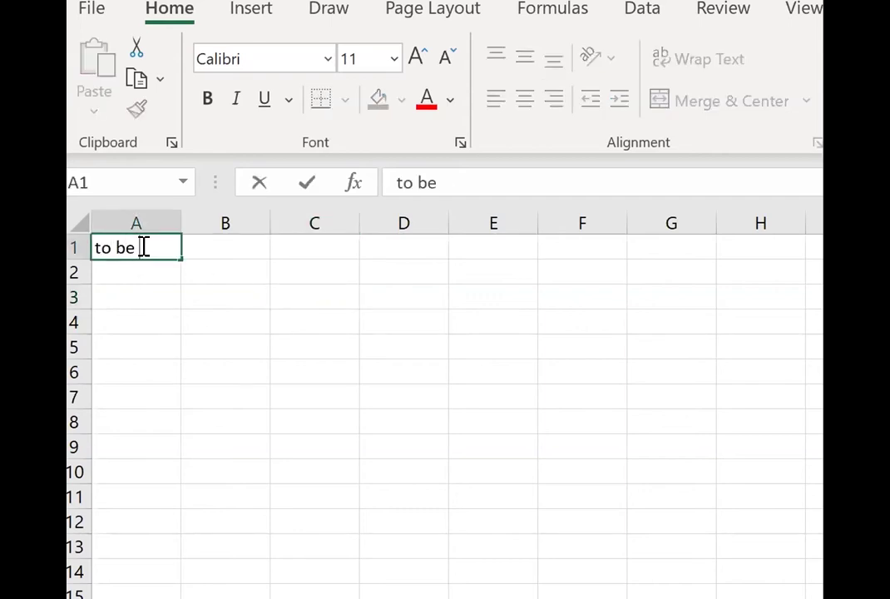
{"action": "type", "text": " or not to be that is the que"}
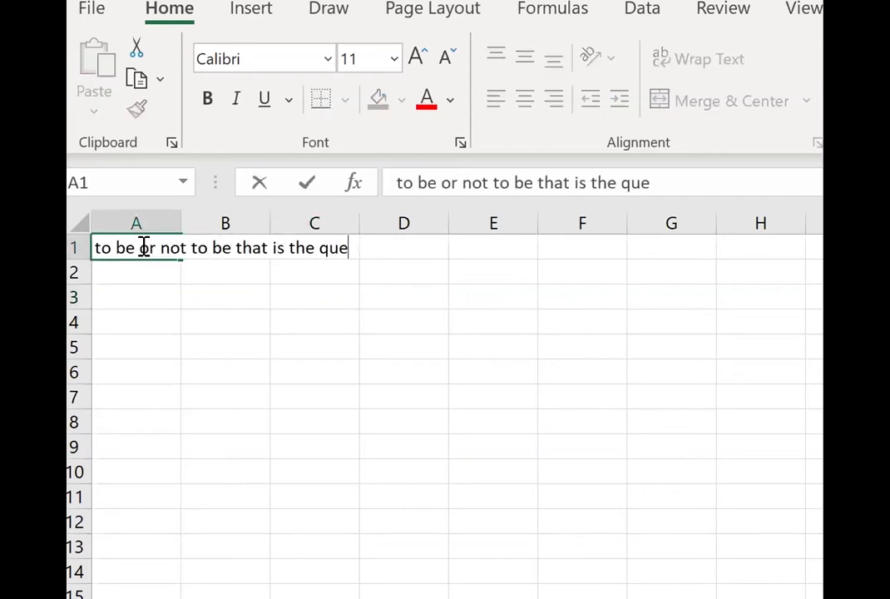
{"action": "type", "text": "stion"}
{"action": "key", "text": "Return"}
{"action": "type", "text": "my"}
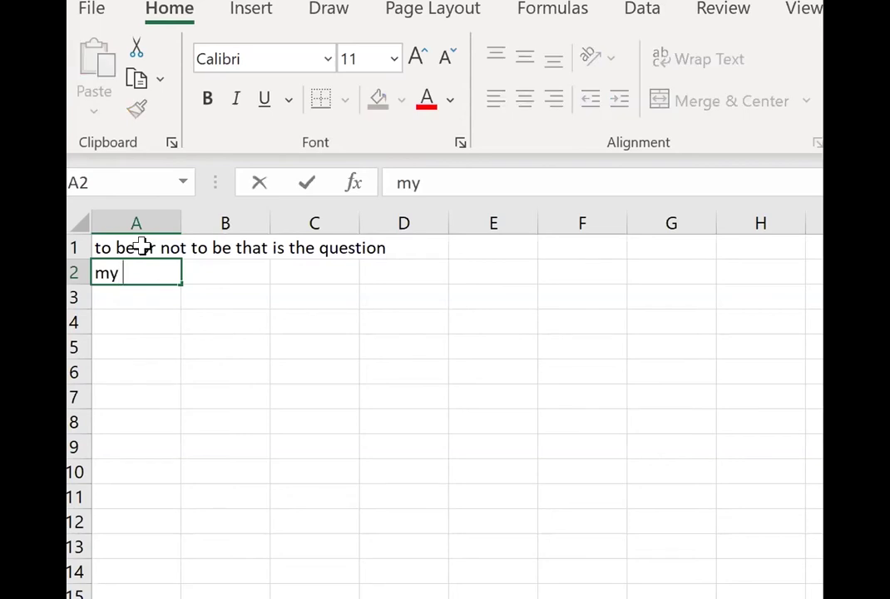
{"action": "type", "text": " name"}
{"action": "key", "text": "Return"}
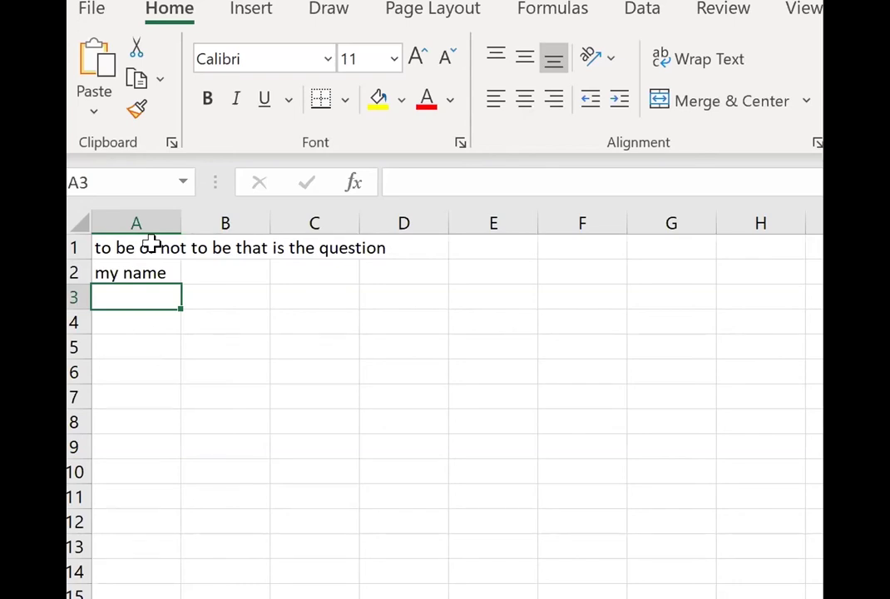
{"action": "left_click", "coordinate": [151, 242]}
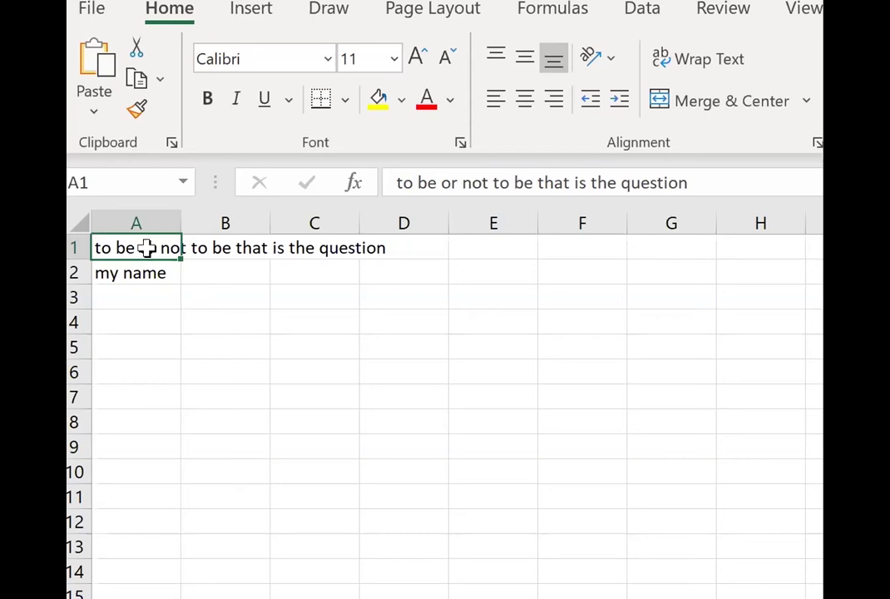
{"action": "left_click", "coordinate": [225, 248]}
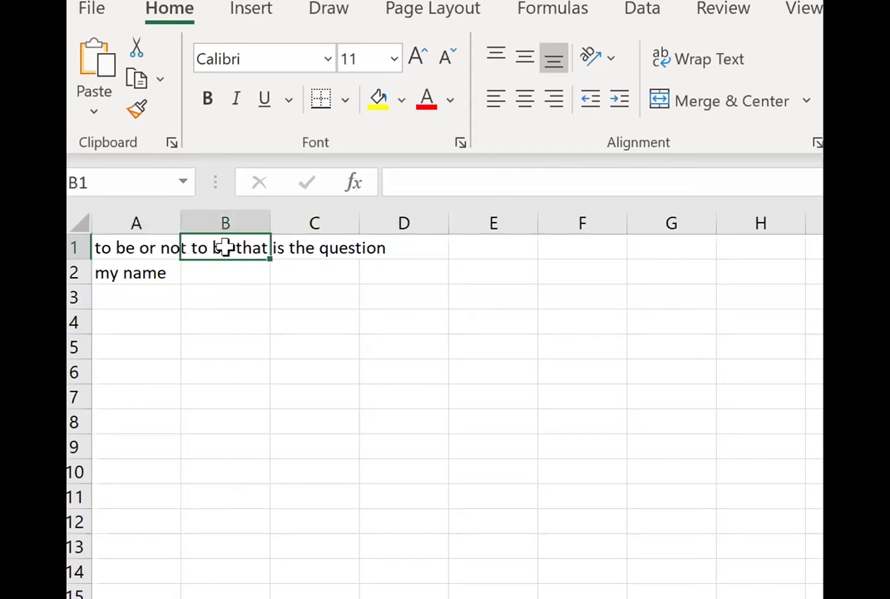
- Select the entire worksheet and apply Wrap Text so A1's sentence wraps within column A
{"action": "left_click", "coordinate": [420, 181]}
{"action": "left_click", "coordinate": [213, 252]}
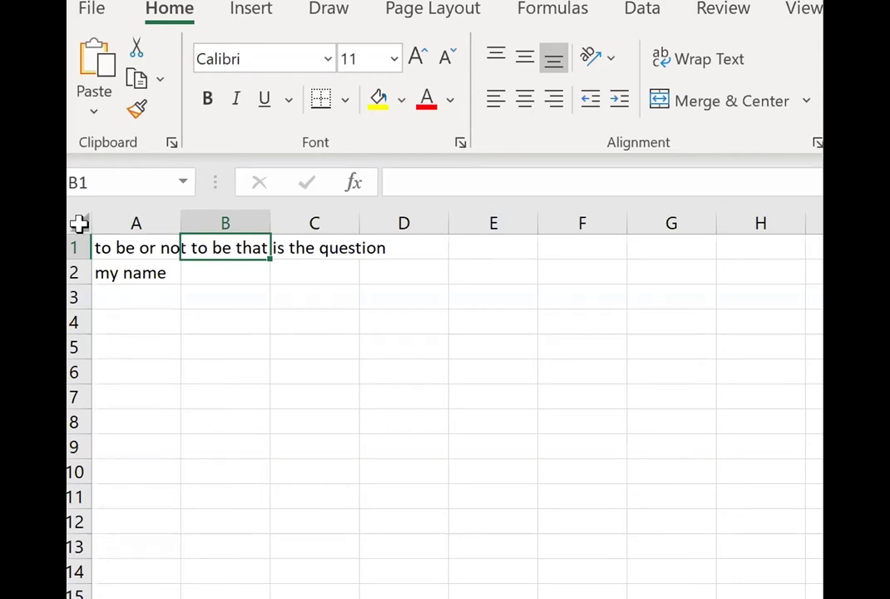
{"action": "left_click", "coordinate": [79, 223]}
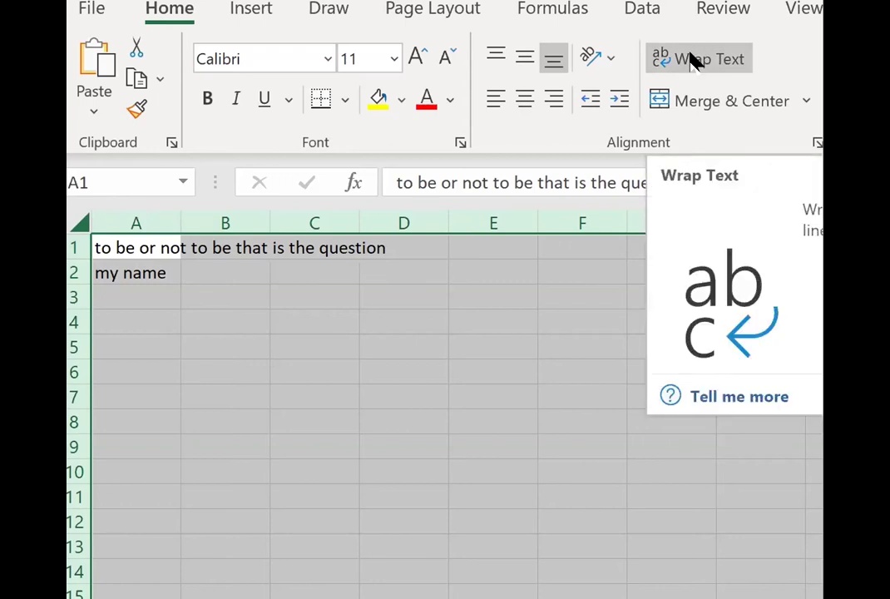
{"action": "left_click", "coordinate": [690, 60]}
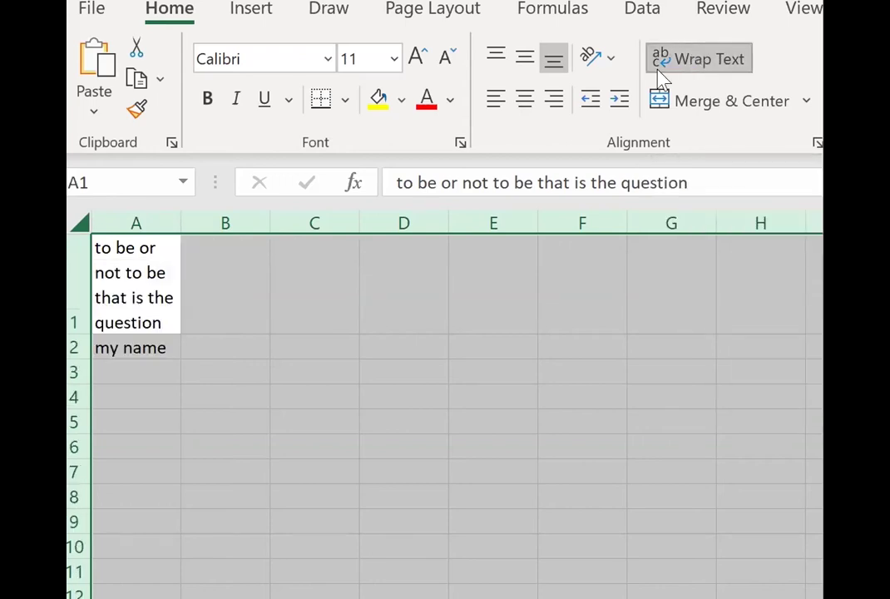
- Enter 4+5, 4*5, 4-5 and 4/5 as plain entries in A3:A6
{"action": "left_click", "coordinate": [129, 371]}
{"action": "type", "text": "4+5"}
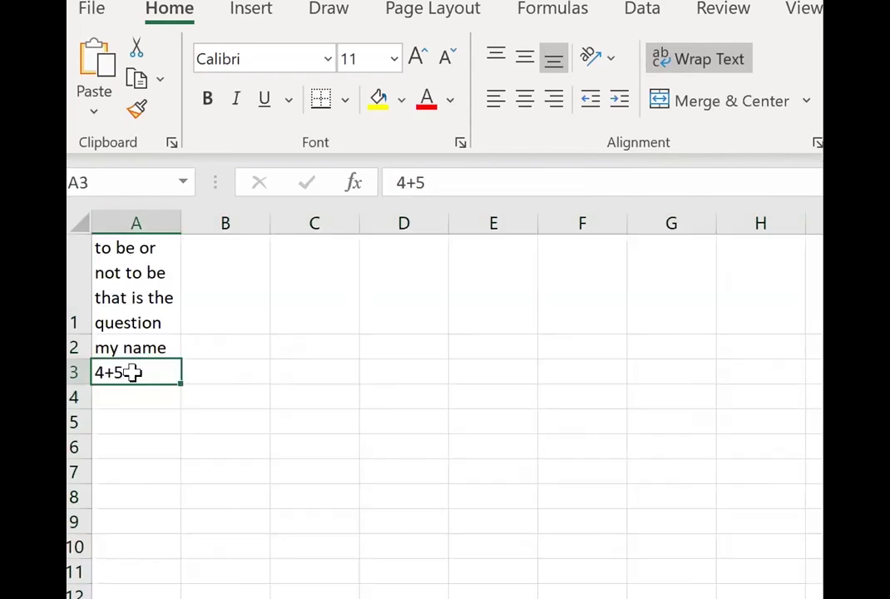
{"action": "key", "text": "Return"}
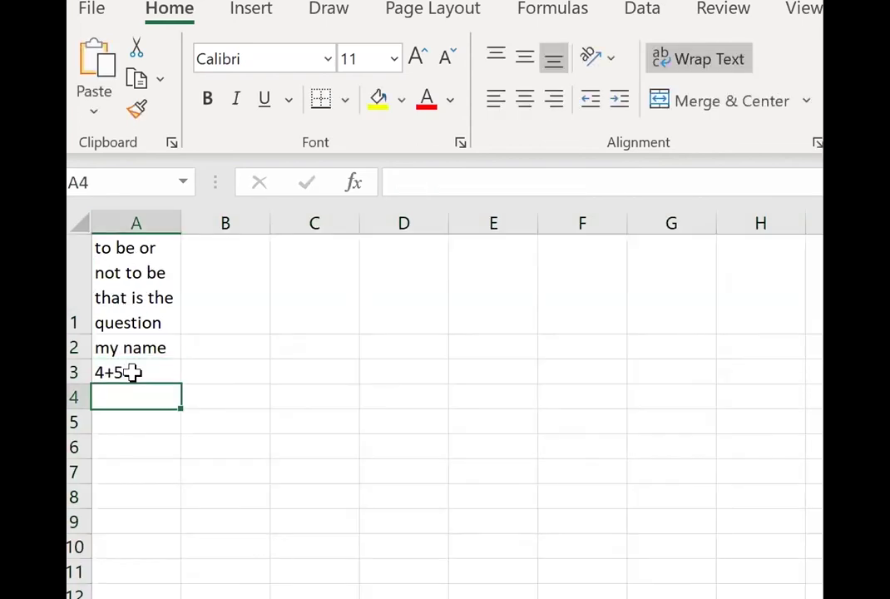
{"action": "type", "text": "4*5"}
{"action": "key", "text": "Return"}
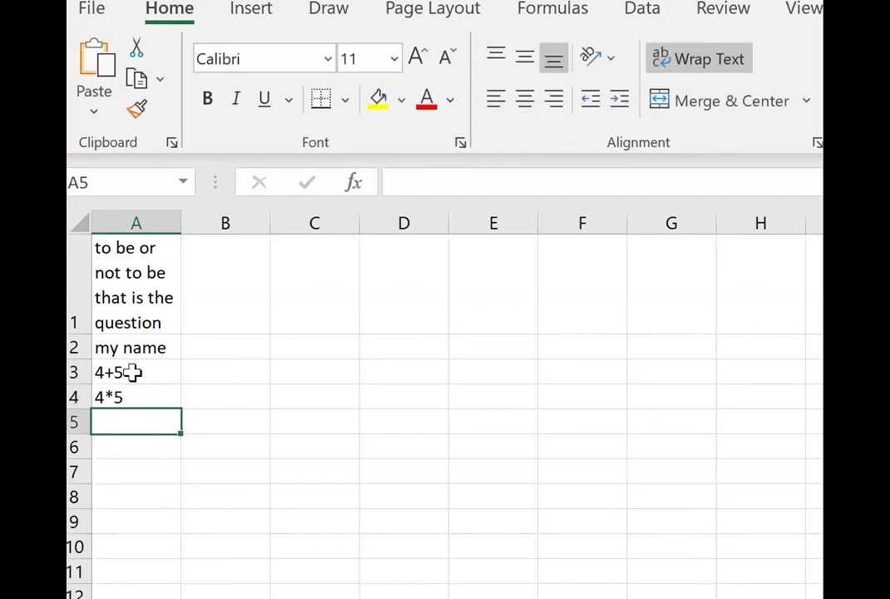
{"action": "type", "text": "4-5"}
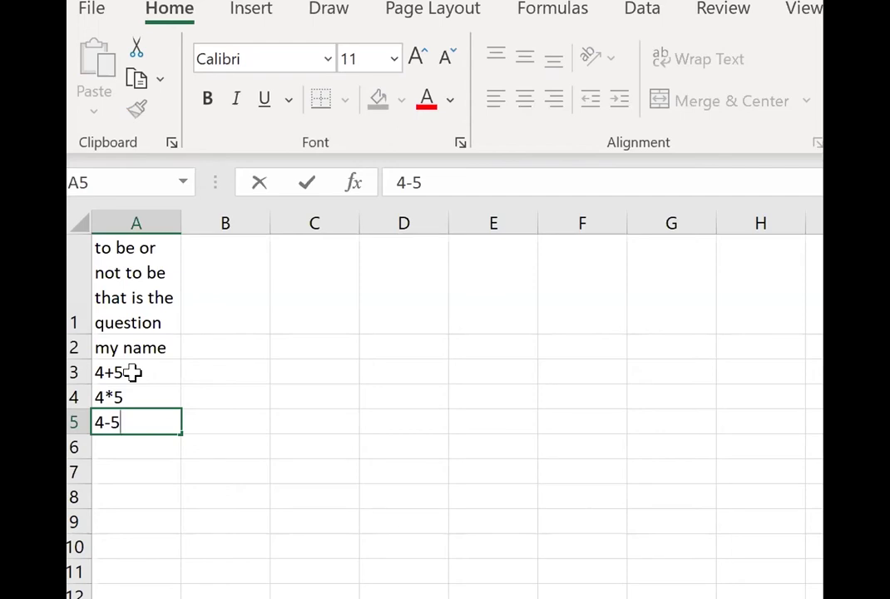
{"action": "key", "text": "Return"}
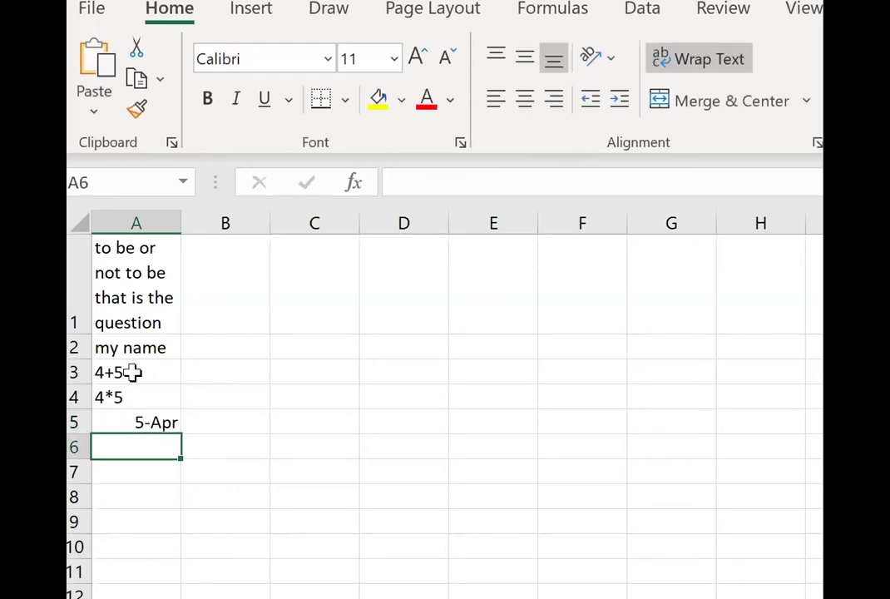
{"action": "type", "text": "4/5"}
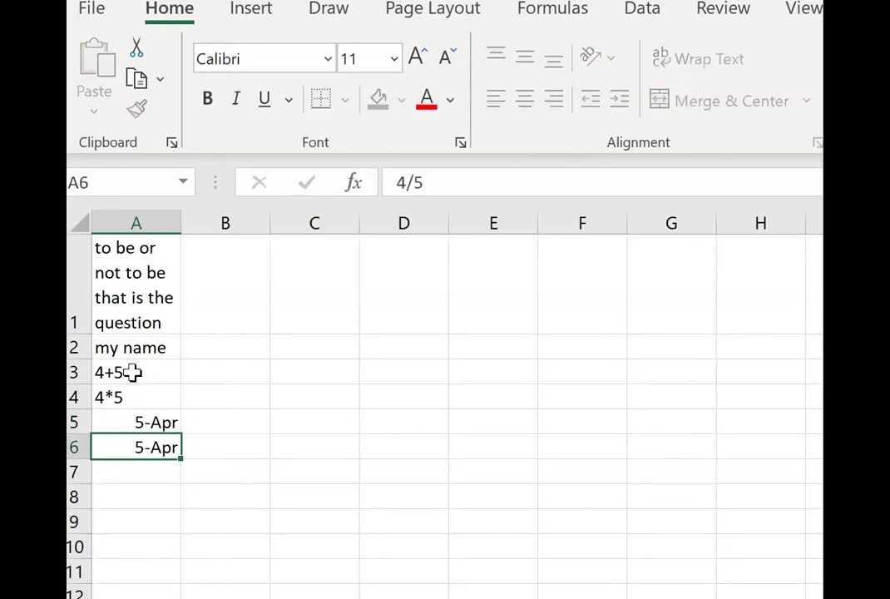
{"action": "key", "text": "Return"}
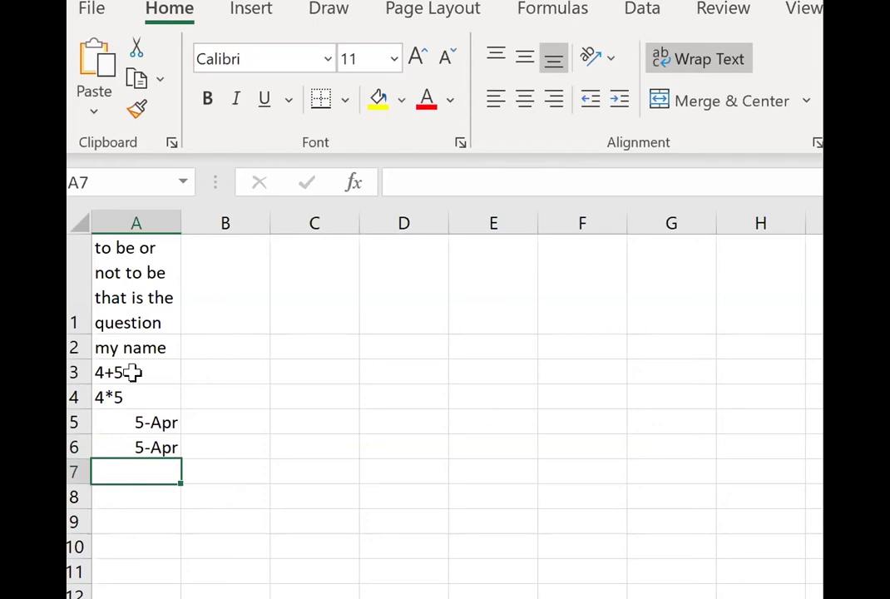
- Enter formulas =4+5, =4*5, =4-5 and =4/5 in B3:B6, giving 9, 20, -1 and 0.8
{"action": "double_click", "coordinate": [215, 369]}
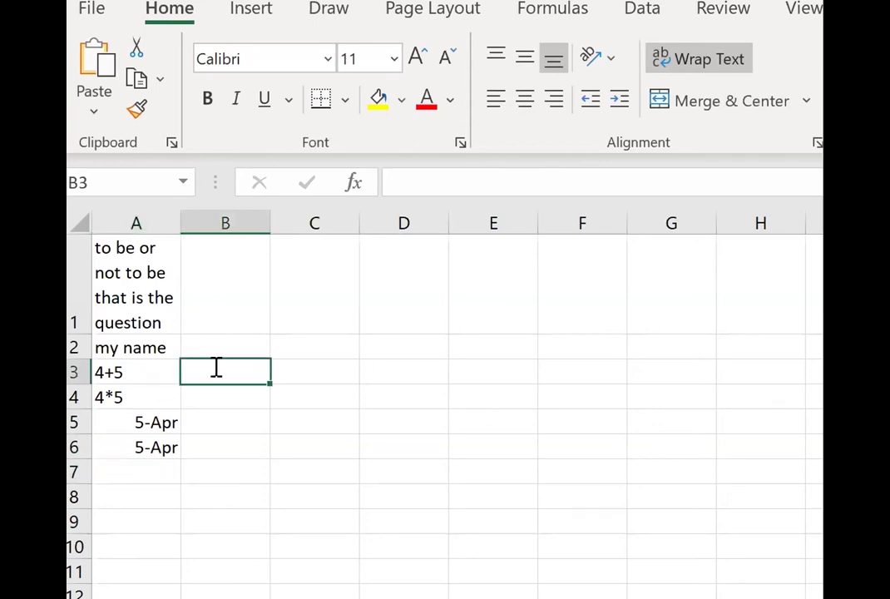
{"action": "type", "text": "="}
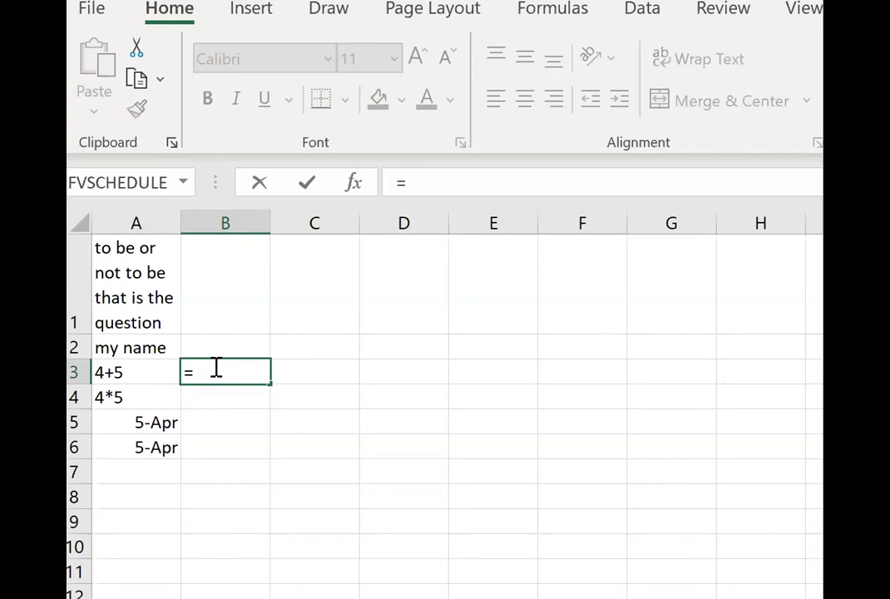
{"action": "type", "text": "4+5"}
{"action": "key", "text": "Return"}
{"action": "type", "text": "=4*5"}
{"action": "key", "text": "Return"}
{"action": "type", "text": "=4-5"}
{"action": "key", "text": "Return"}
{"action": "type", "text": "=4/5"}
{"action": "key", "text": "Return"}
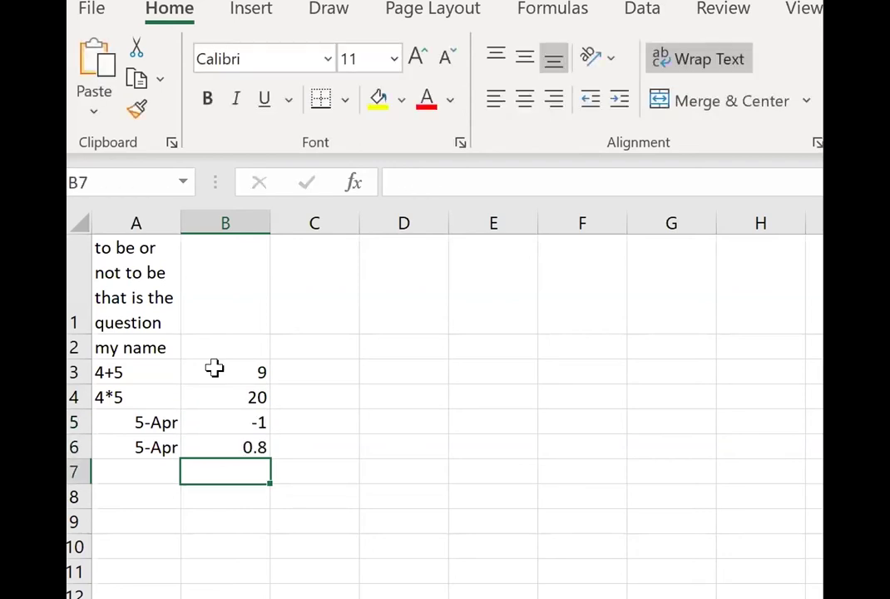
- Clear A1:B7 and enter the headings x, 2x and 4x-7 in A1:C1
{"action": "mouse_move", "coordinate": [159, 312]}
{"action": "left_mouse_down"}
{"action": "mouse_move", "coordinate": [215, 410]}
{"action": "mouse_move", "coordinate": [229, 468]}
{"action": "left_mouse_up"}
{"action": "key", "text": "Delete"}
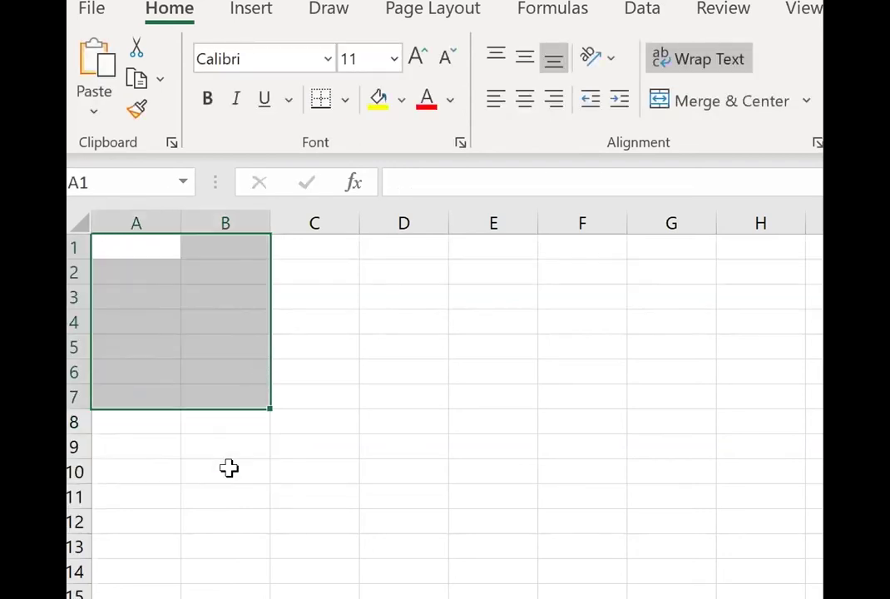
{"action": "left_click", "coordinate": [148, 246]}
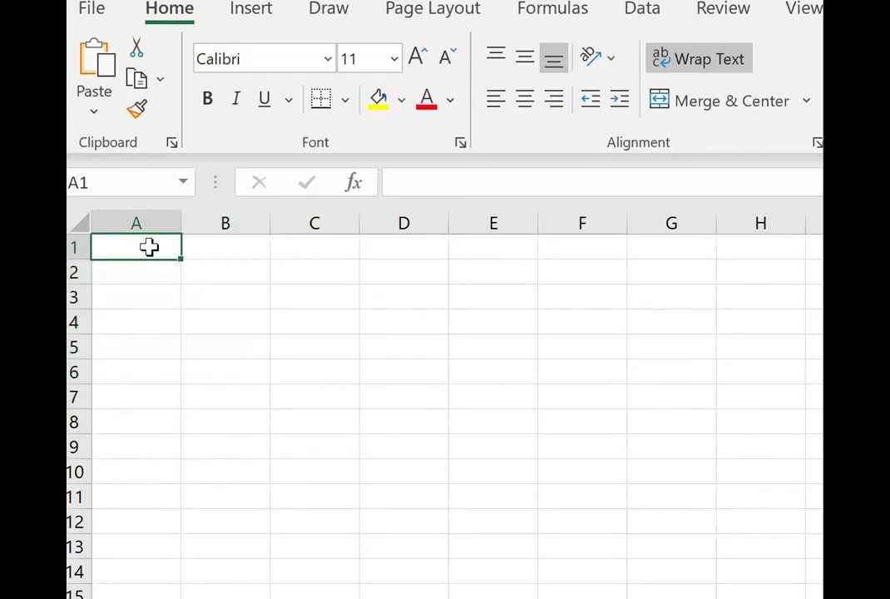
{"action": "type", "text": "x"}
{"action": "key", "text": "Tab"}
{"action": "type", "text": "2x"}
{"action": "key", "text": "Tab"}
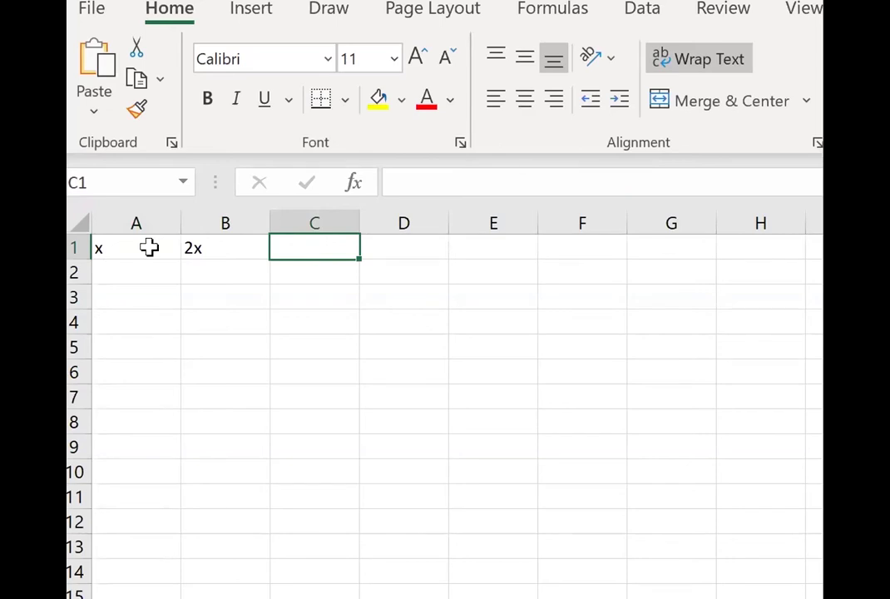
{"action": "type", "text": "4x-7"}
{"action": "key", "text": "Return"}
- Center columns A–C and enter the x value 3.14 in A2
{"action": "left_click_drag", "start_coordinate": [133, 221], "coordinate": [326, 219]}
{"action": "left_click", "coordinate": [527, 100]}
{"action": "left_click", "coordinate": [128, 266]}
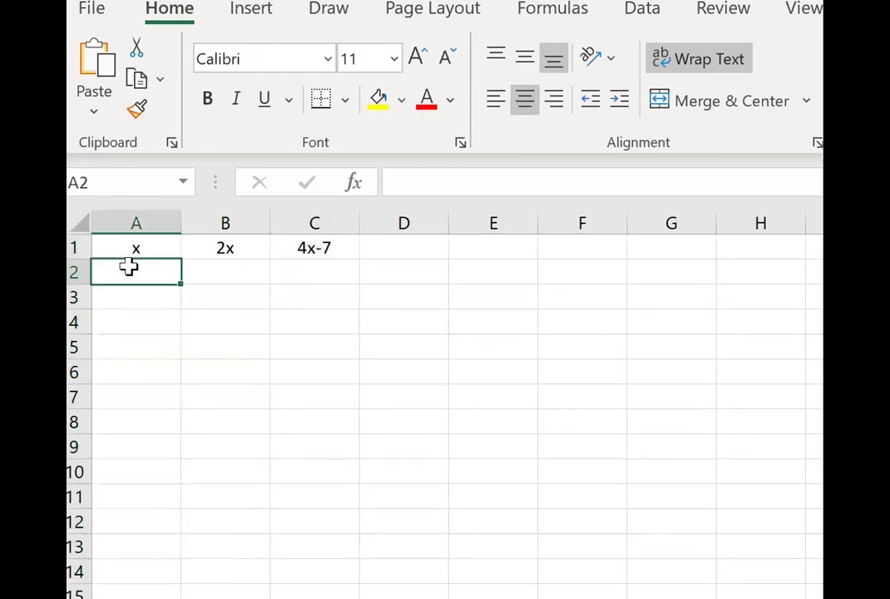
{"action": "type", "text": "3.14"}
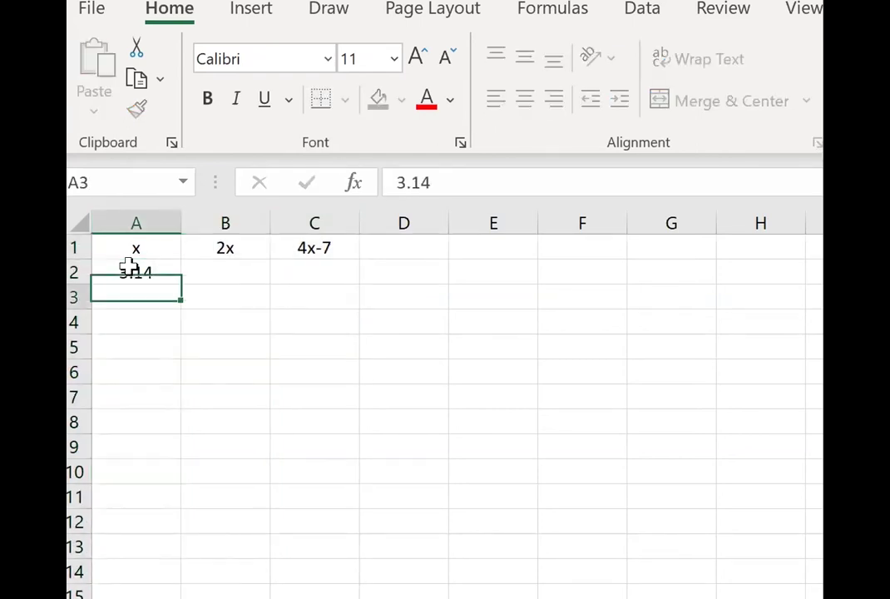
{"action": "key", "text": "Return"}
- Enter =2*A2 in B2 so it shows 6.28
{"action": "left_click", "coordinate": [219, 274]}
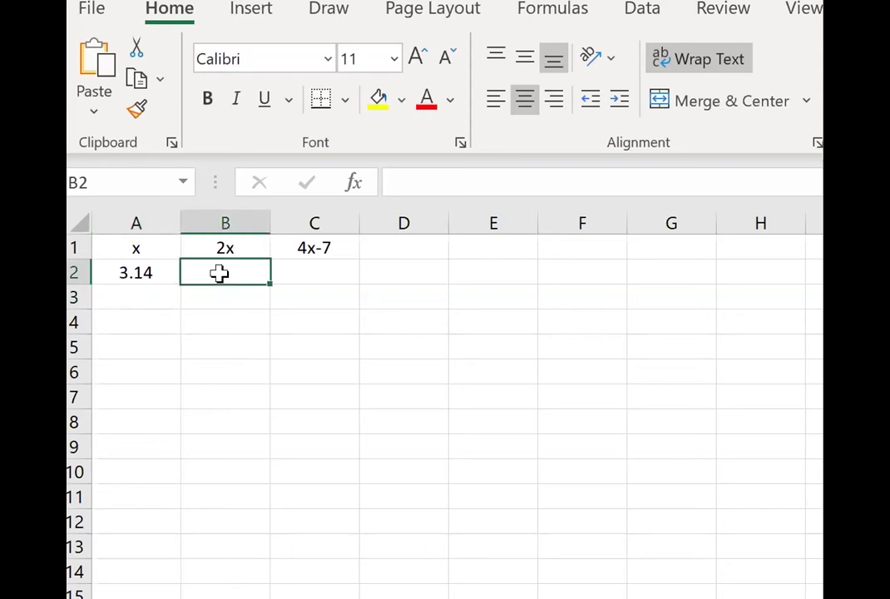
{"action": "type", "text": "="}
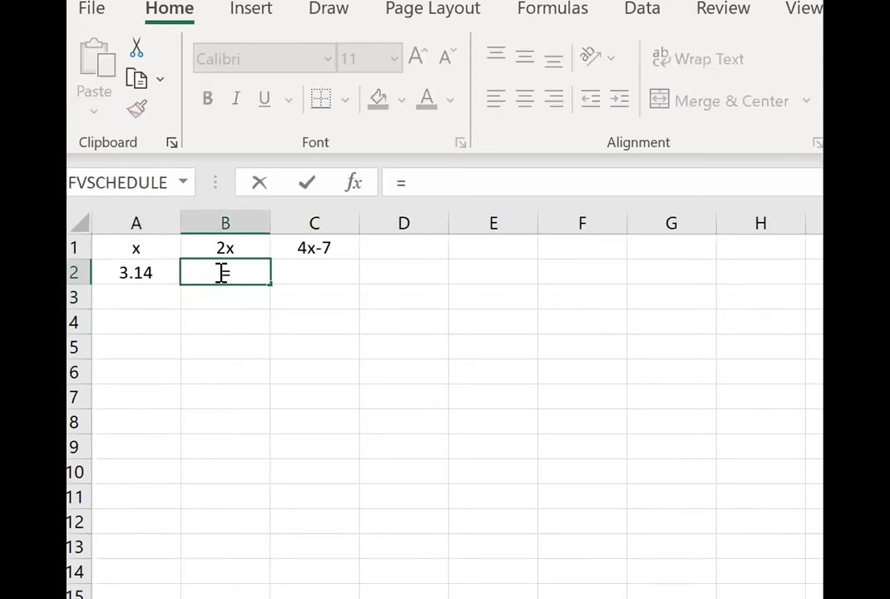
{"action": "type", "text": "2*"}
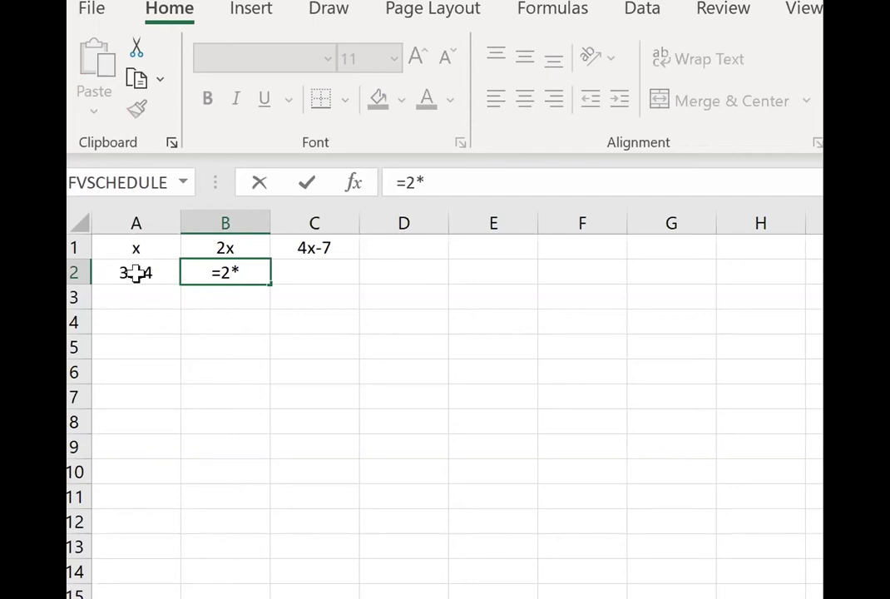
{"action": "key", "text": "Left"}
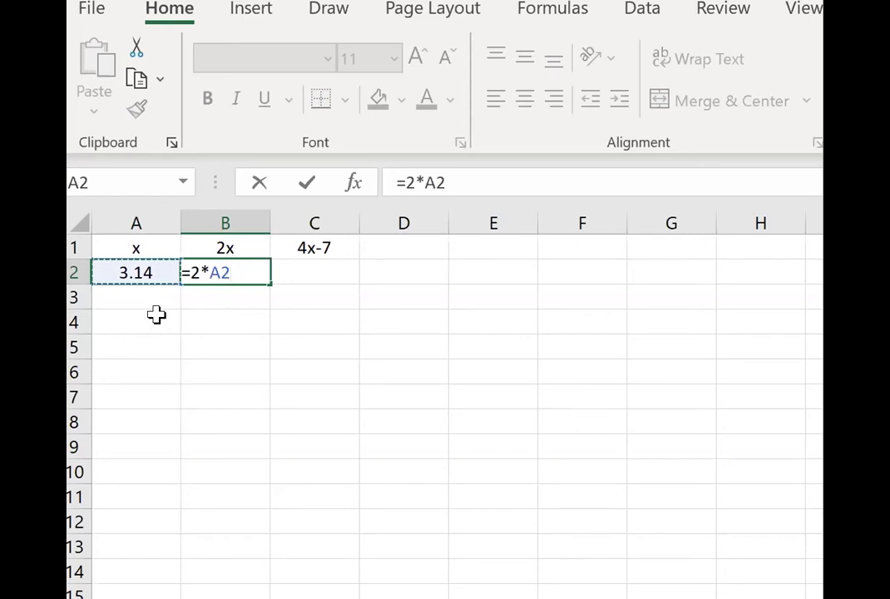
{"action": "key", "text": "Return"}
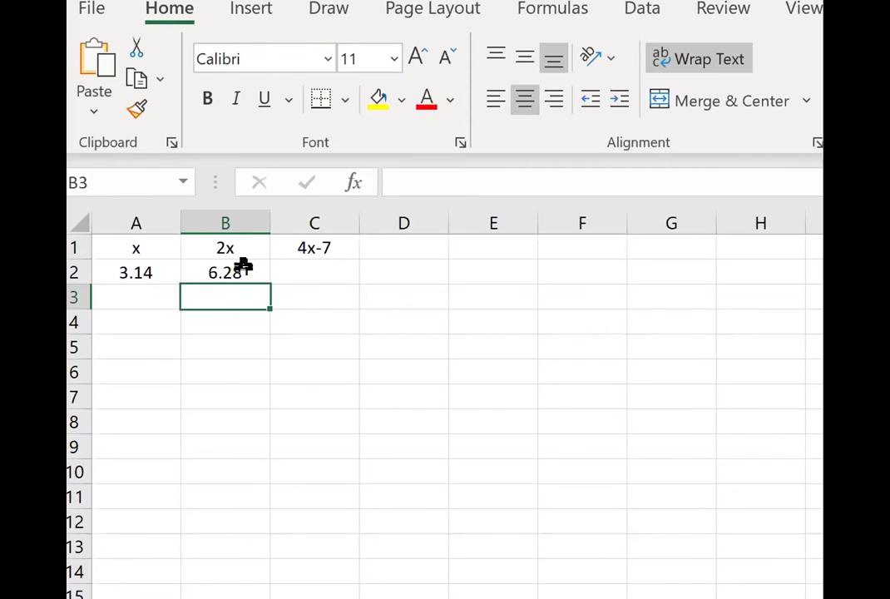
- Enter the formula =4*A2-7 in C2
{"action": "left_click", "coordinate": [291, 275]}
{"action": "type", "text": "=4*"}
{"action": "left_click", "coordinate": [144, 264]}
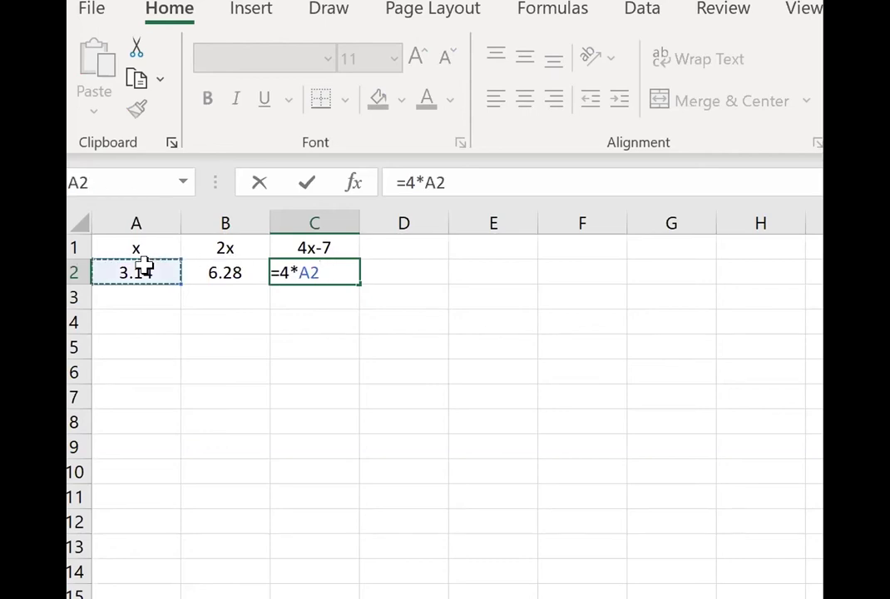
{"action": "type", "text": "-7"}
{"action": "key", "text": "Return"}
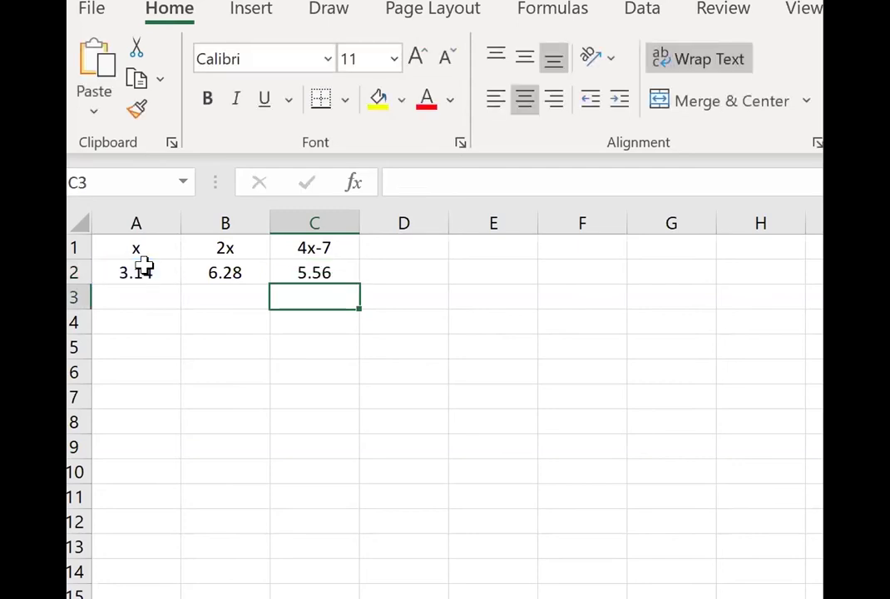
- Change x in A2 to -4, then to 5, and check that B2 and C2 show 10 and 13
{"action": "left_click", "coordinate": [131, 270]}
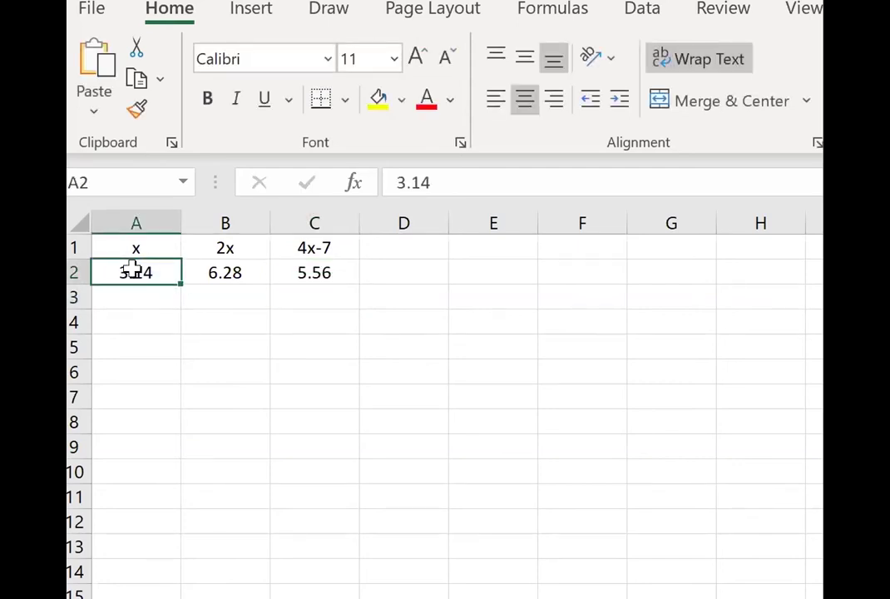
{"action": "type", "text": "-4"}
{"action": "key", "text": "Return"}
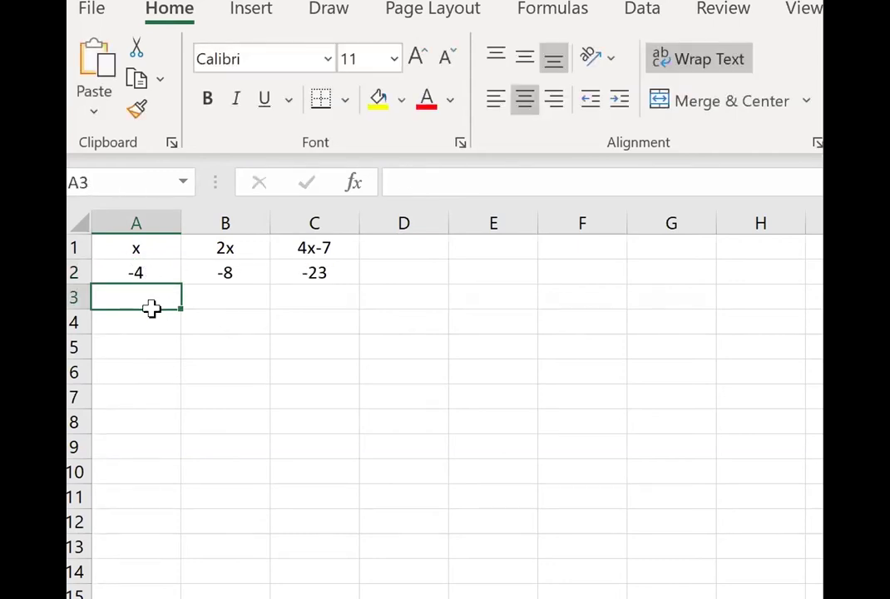
{"action": "key", "text": "Up"}
{"action": "type", "text": "5"}
{"action": "key", "text": "Return"}
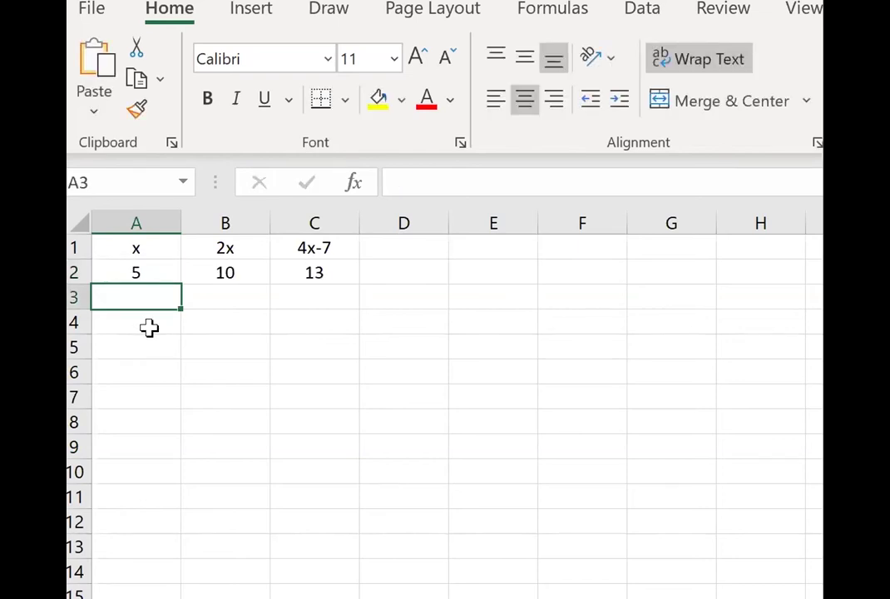
{"action": "left_click", "coordinate": [246, 268]}
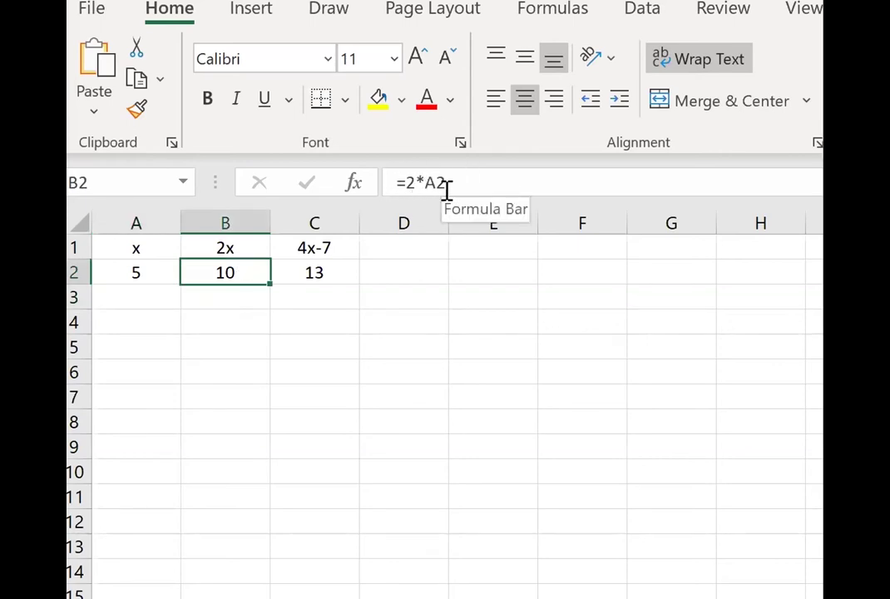
{"action": "left_click", "coordinate": [311, 267]}
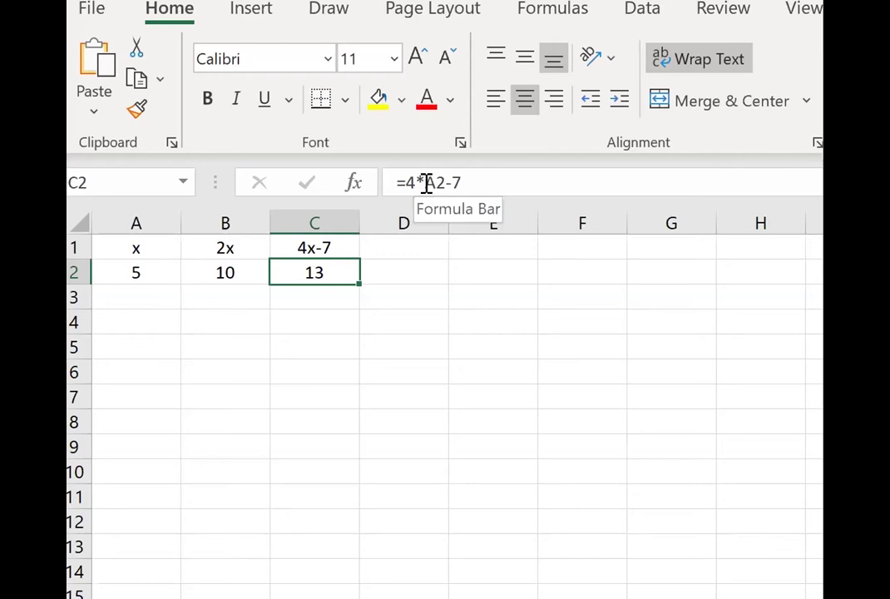
- Enter the x values 3.14, 1919, 0 and -1 into A3:A6
{"action": "left_click", "coordinate": [132, 288]}
{"action": "type", "text": "3.14"}
{"action": "key", "text": "Return"}
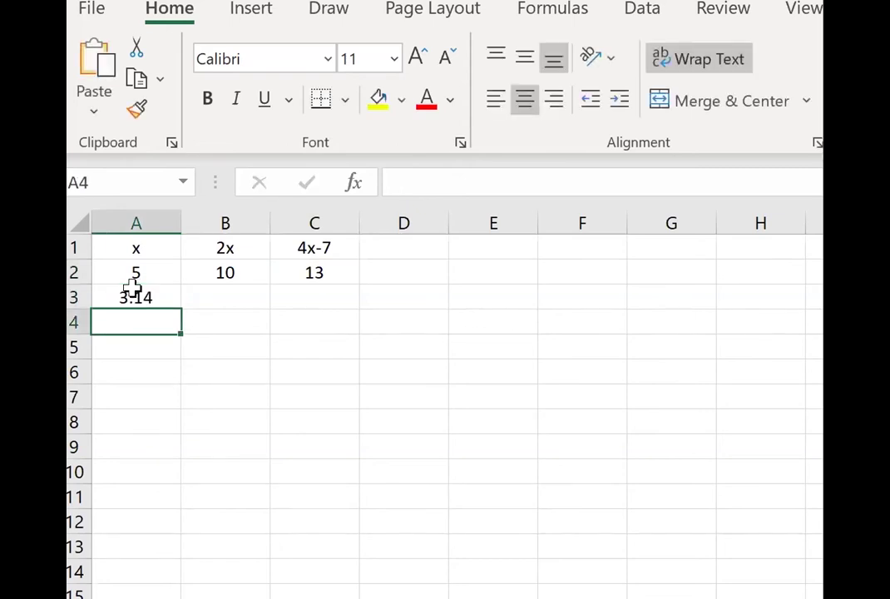
{"action": "type", "text": "1919"}
{"action": "key", "text": "Return"}
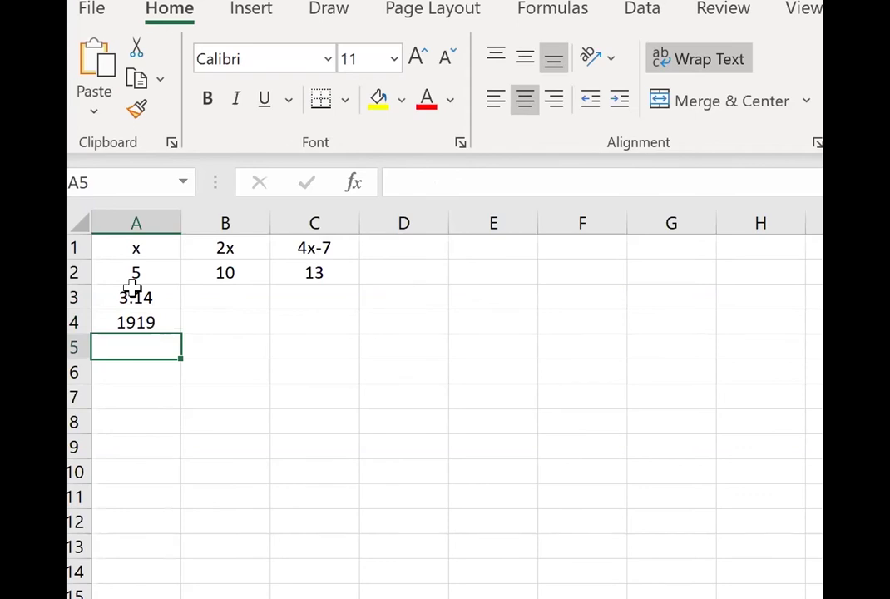
{"action": "type", "text": "0"}
{"action": "left_click", "coordinate": [146, 373]}
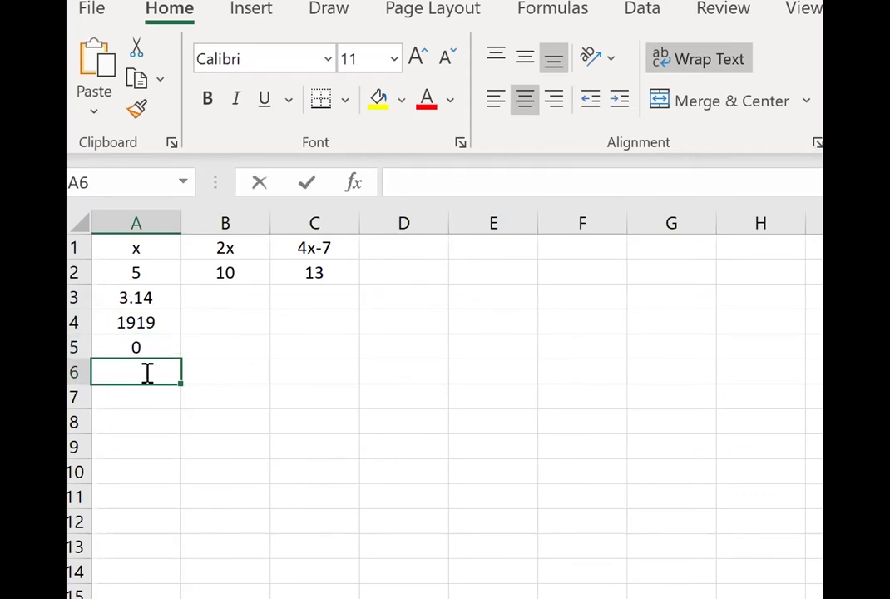
{"action": "type", "text": "-1"}
{"action": "key", "text": "ctrl+Return"}
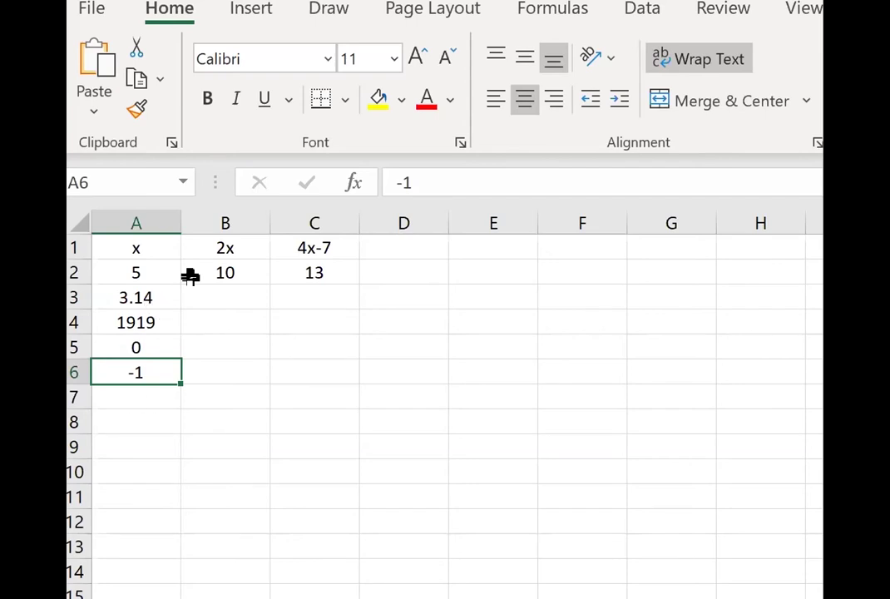
{"action": "left_click", "coordinate": [221, 270]}
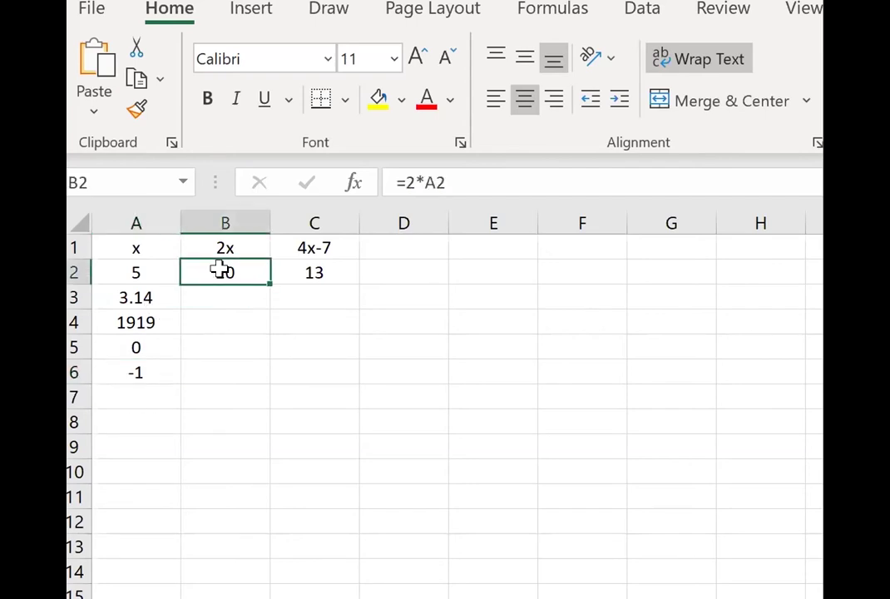
- Paste the doubling formula from B2 into B3
{"action": "key", "text": "Right"}
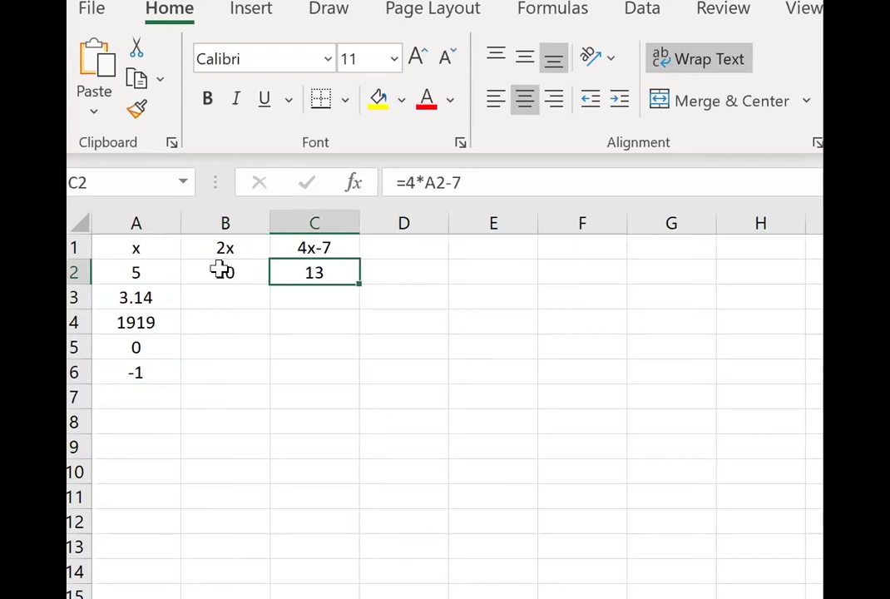
{"action": "key", "text": "Left"}
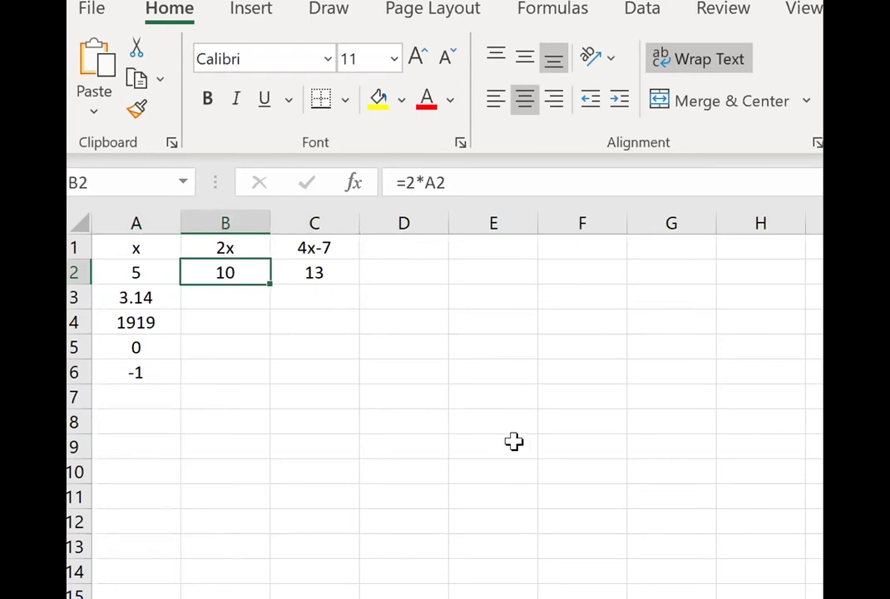
{"action": "key", "text": "Down"}
{"action": "type", "text": "6.28"}
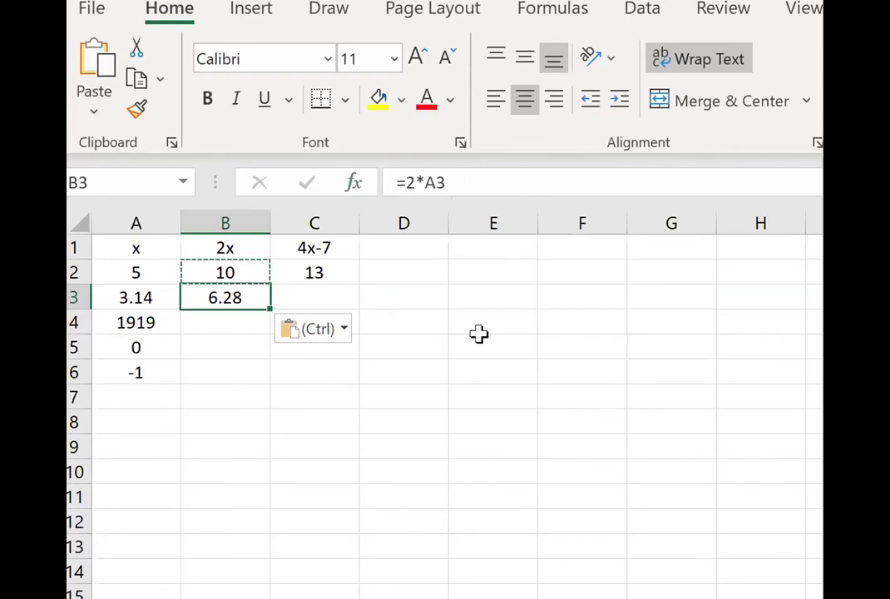
- Copy the B2:C2 formulas down into rows 3–6 and verify B3 references A3
{"action": "key", "text": "Up"}
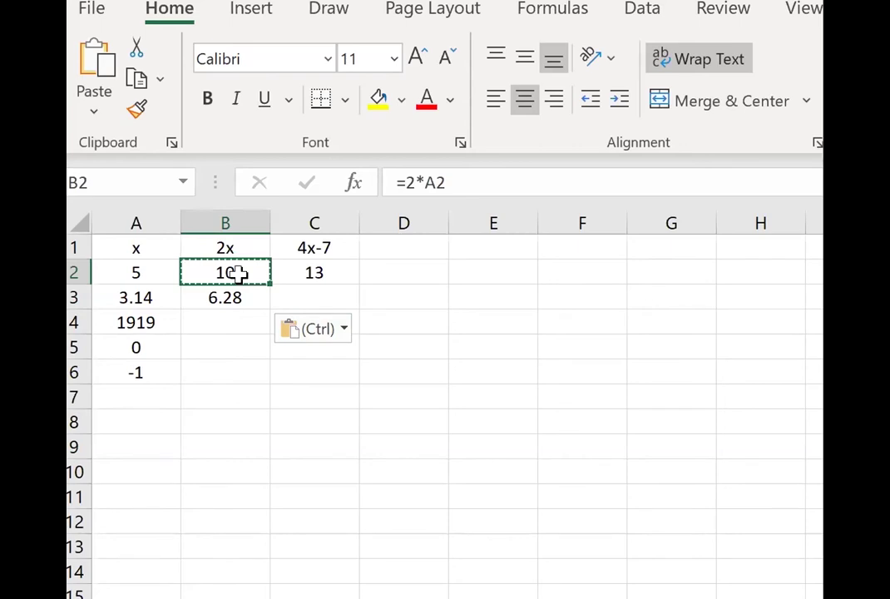
{"action": "left_click_drag", "start_coordinate": [255, 274], "coordinate": [314, 279]}
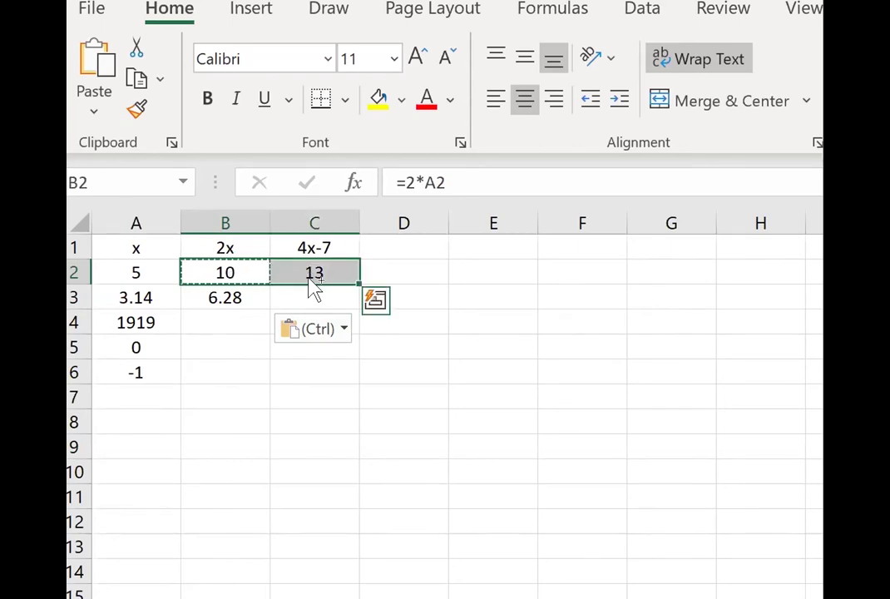
{"action": "key", "text": "ctrl+c"}
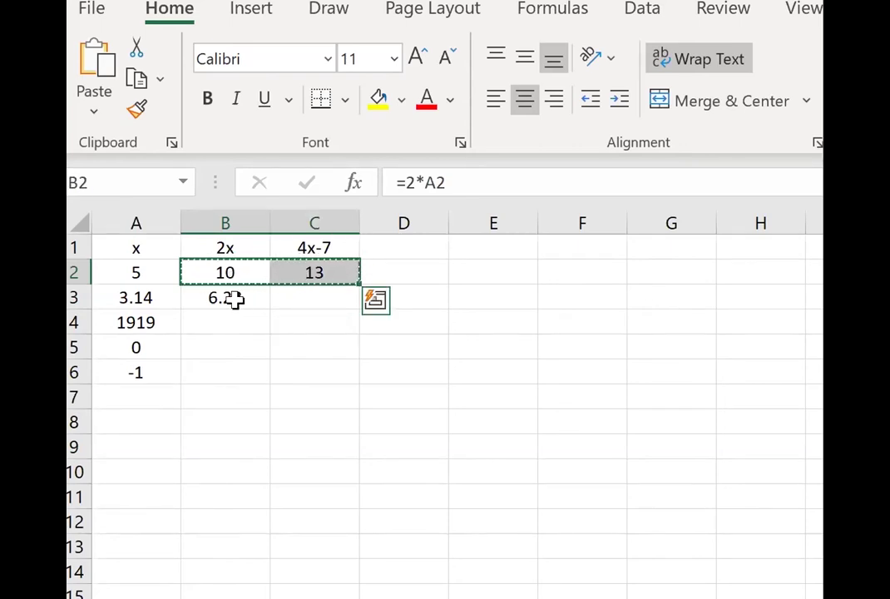
{"action": "left_click", "coordinate": [235, 299]}
{"action": "left_click_drag", "start_coordinate": [235, 299], "coordinate": [230, 372]}
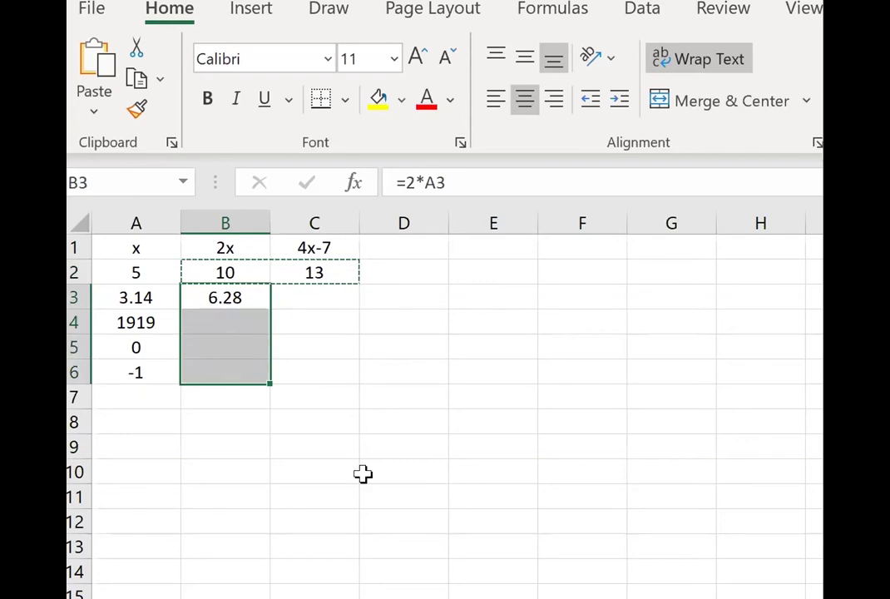
{"action": "key", "text": "ctrl+v"}
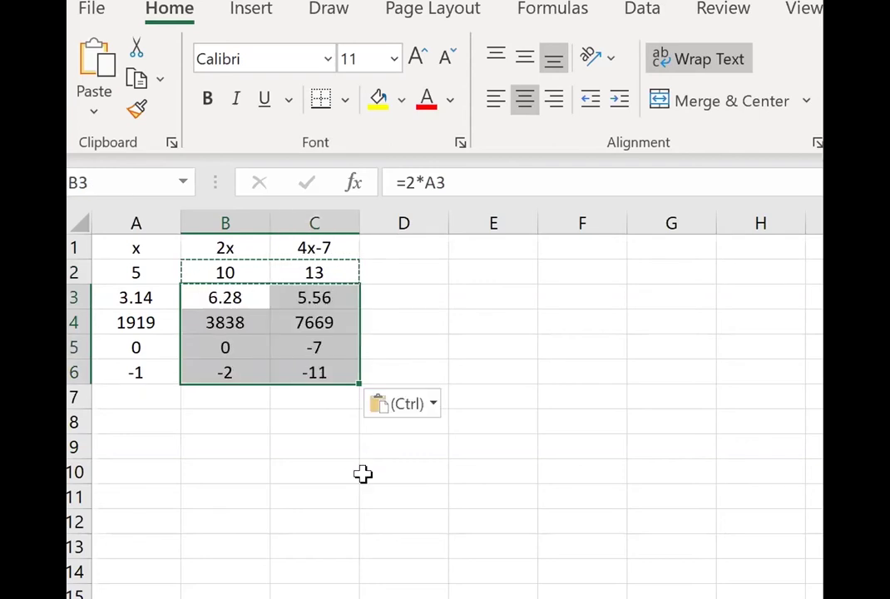
{"action": "left_click", "coordinate": [522, 363]}
{"action": "left_click", "coordinate": [229, 270]}
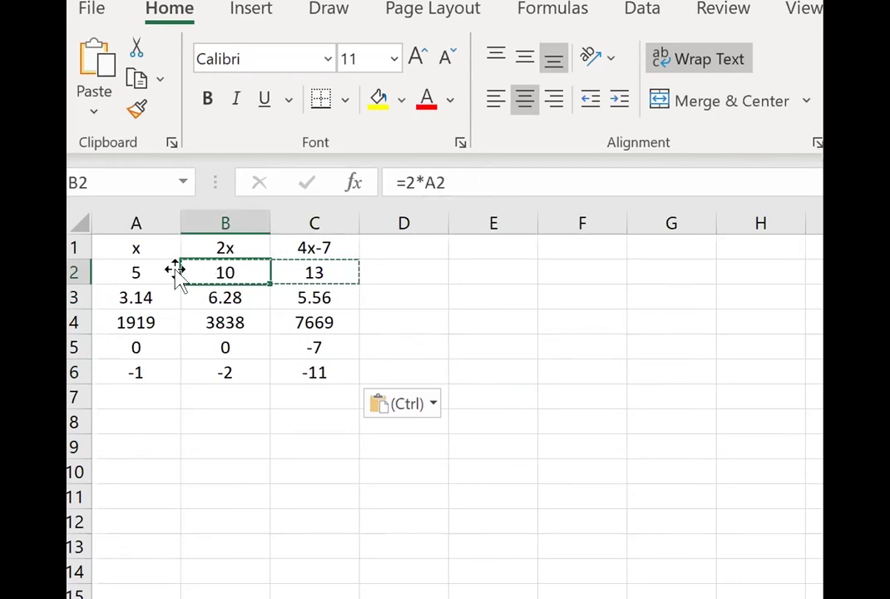
{"action": "left_click", "coordinate": [214, 287]}
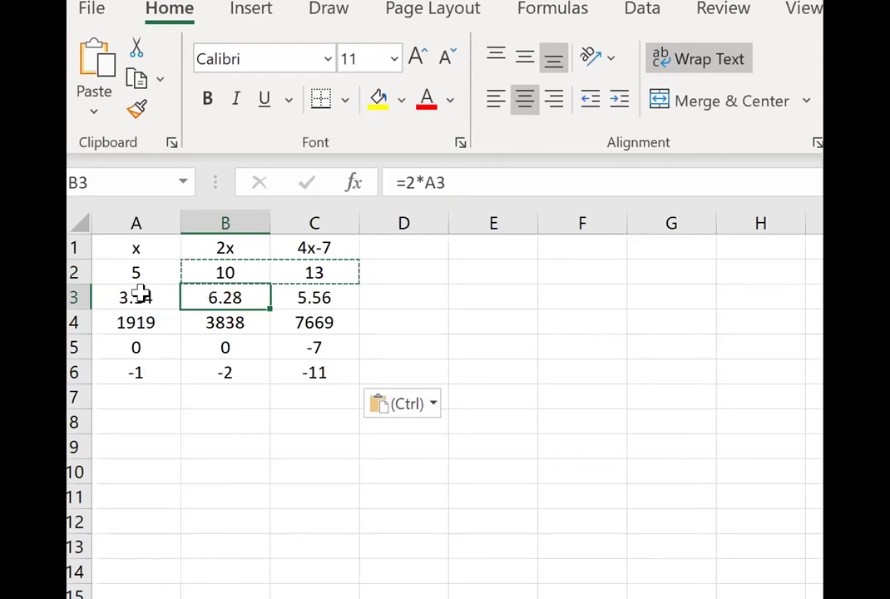
{"action": "left_click", "coordinate": [408, 245]}
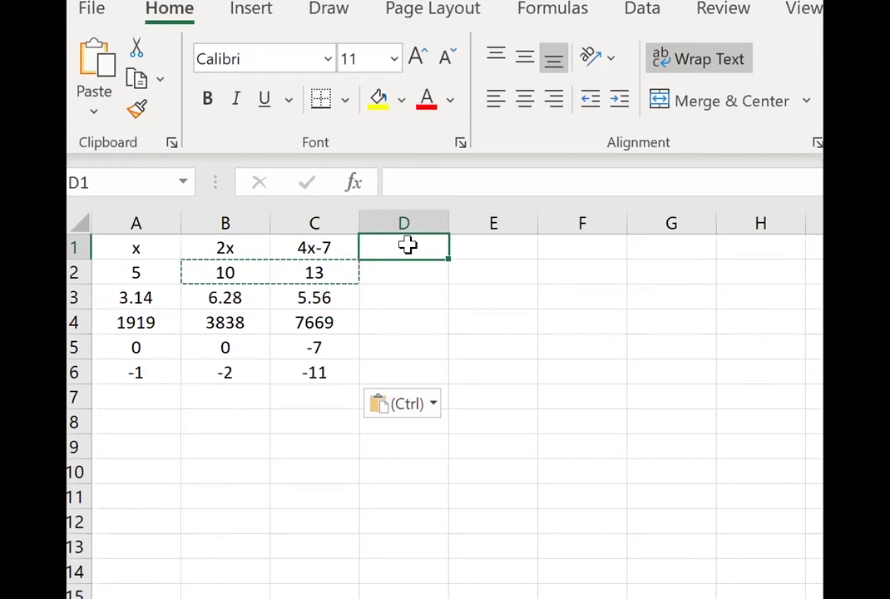
- Enter the heading mx-7 in D1, a right-aligned m= label in E1, and 4 in F1
{"action": "key", "text": "Escape"}
{"action": "type", "text": "mx-"}
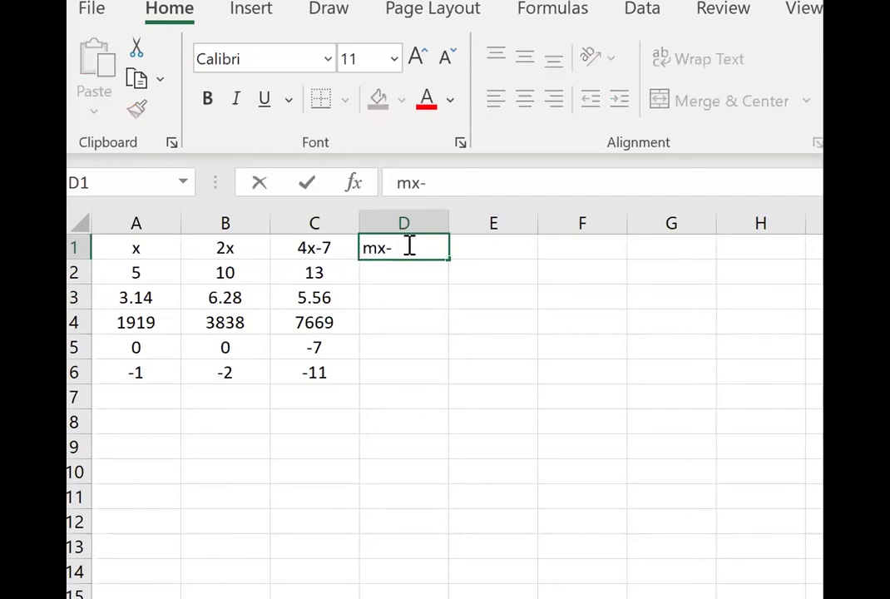
{"action": "type", "text": "7"}
{"action": "key", "text": "Return"}
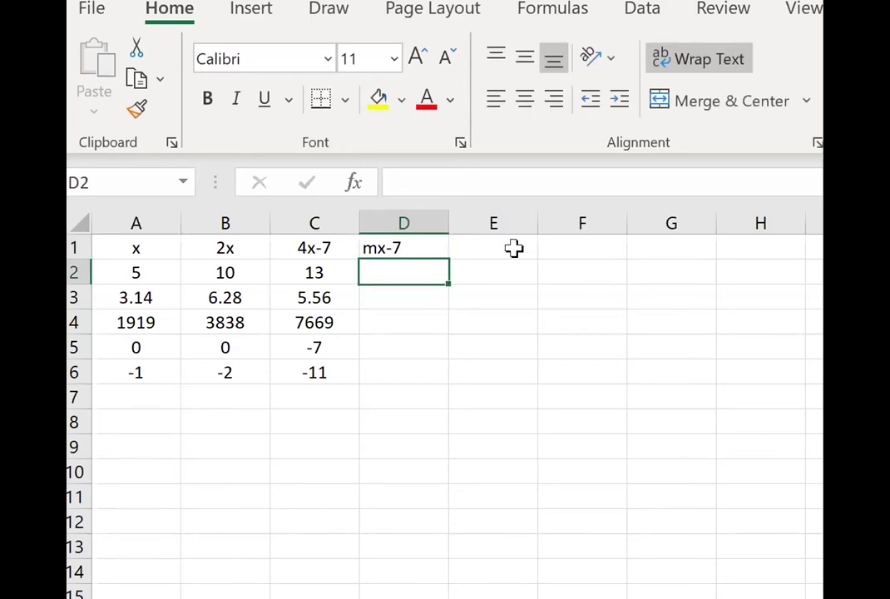
{"action": "left_click", "coordinate": [511, 248]}
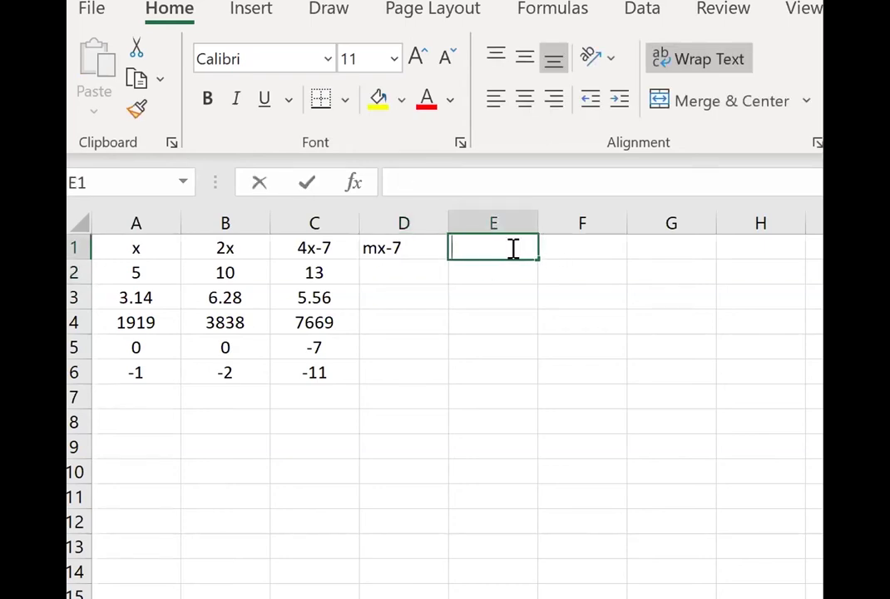
{"action": "type", "text": "m="}
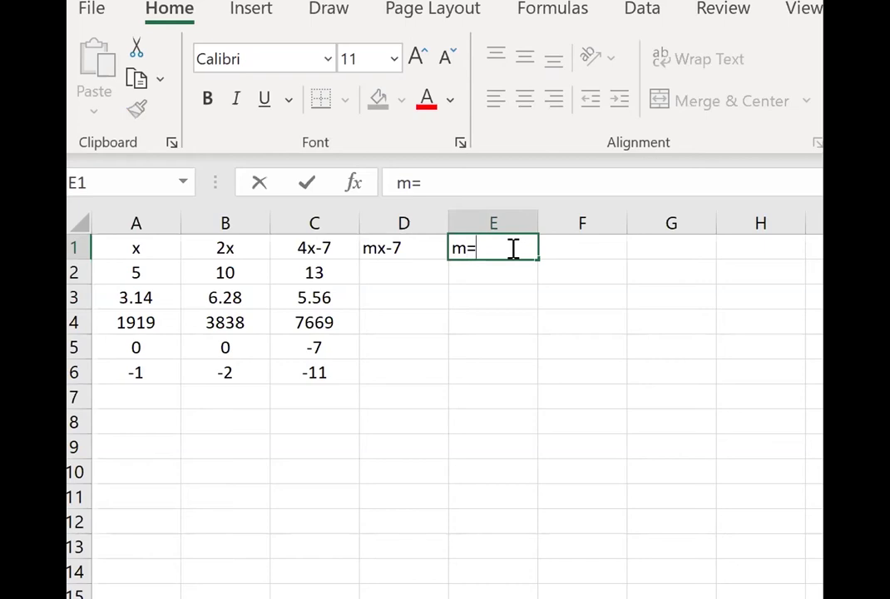
{"action": "key", "text": "Tab"}
{"action": "type", "text": "4"}
{"action": "key", "text": "Return"}
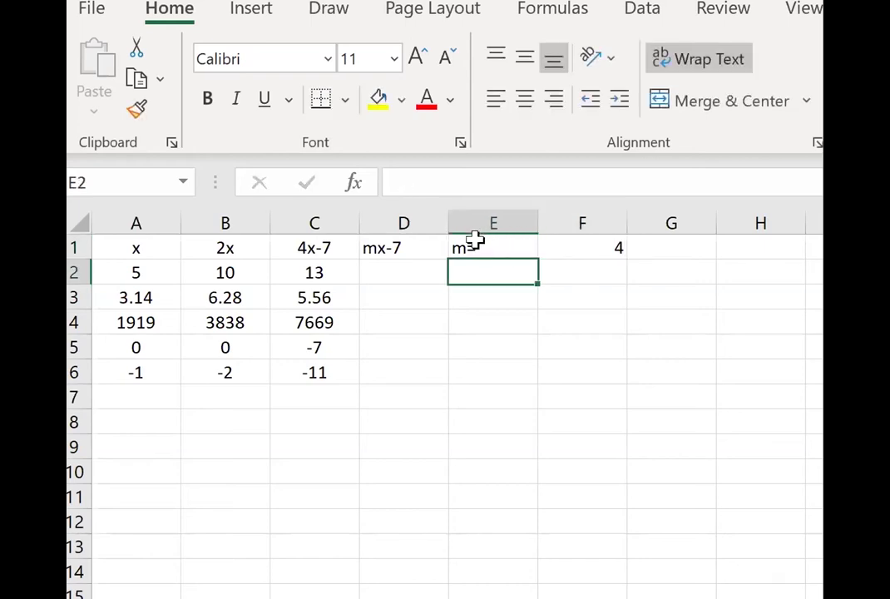
{"action": "left_click", "coordinate": [511, 248]}
{"action": "left_click", "coordinate": [556, 99]}
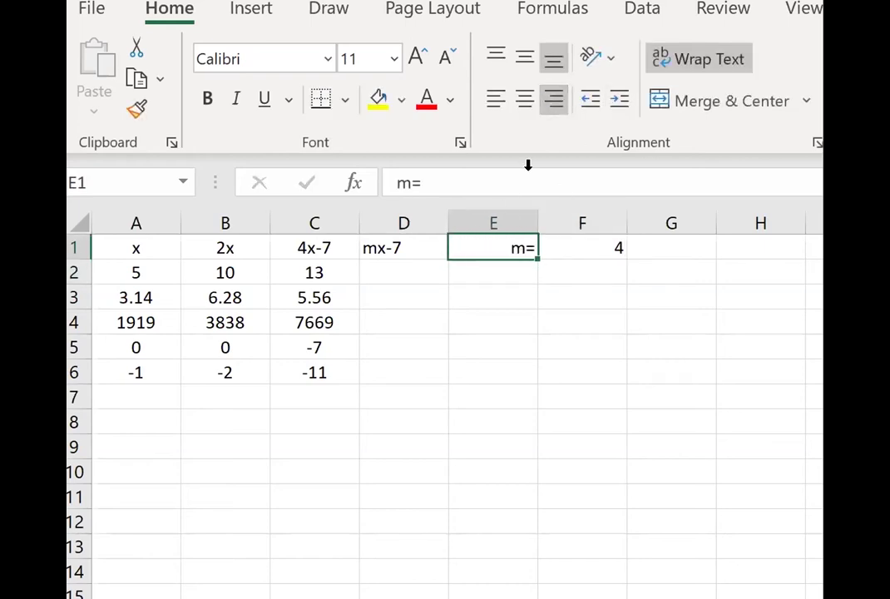
- Enter =F1*A2-7 in D2, giving 13
{"action": "left_click", "coordinate": [408, 268]}
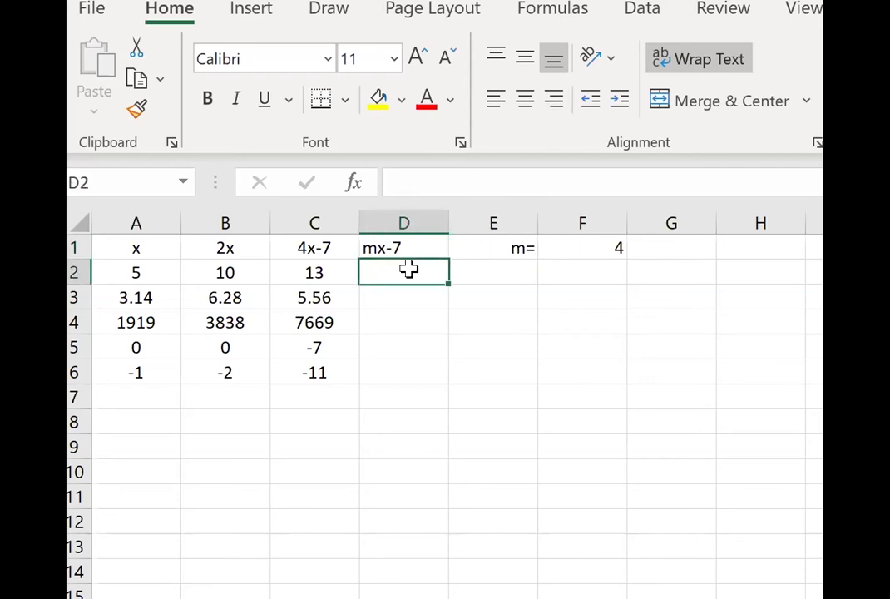
{"action": "type", "text": "="}
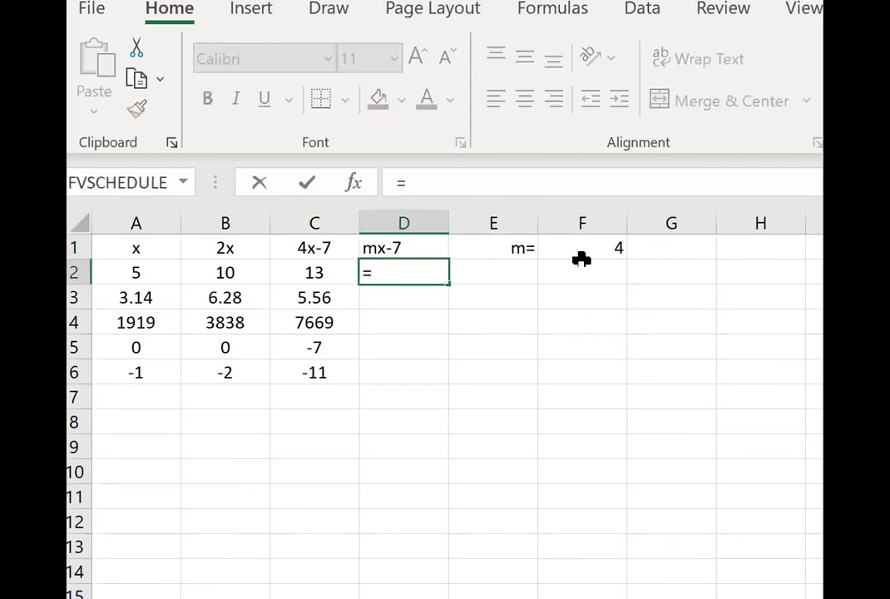
{"action": "left_click", "coordinate": [600, 242]}
{"action": "type", "text": "*"}
{"action": "left_click", "coordinate": [130, 273]}
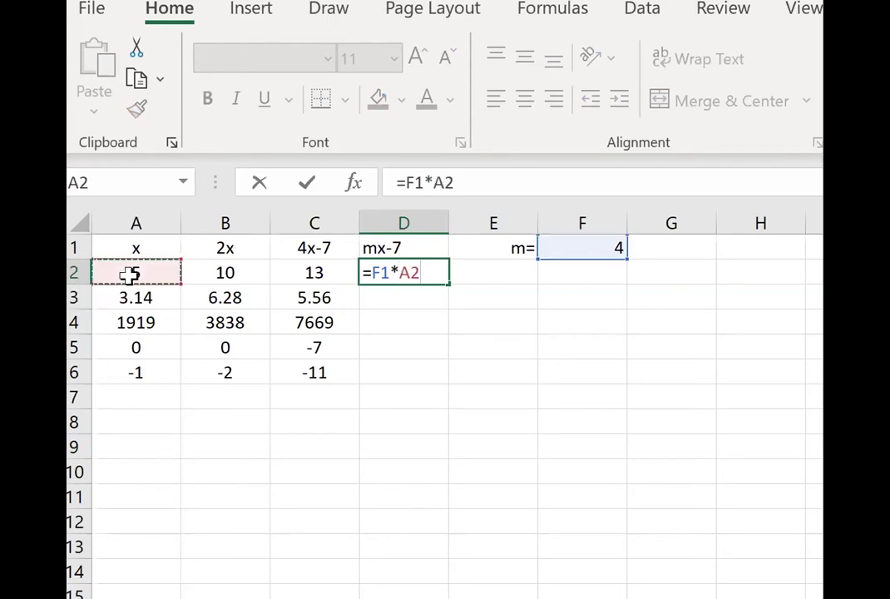
{"action": "type", "text": "-7"}
{"action": "key", "text": "Return"}
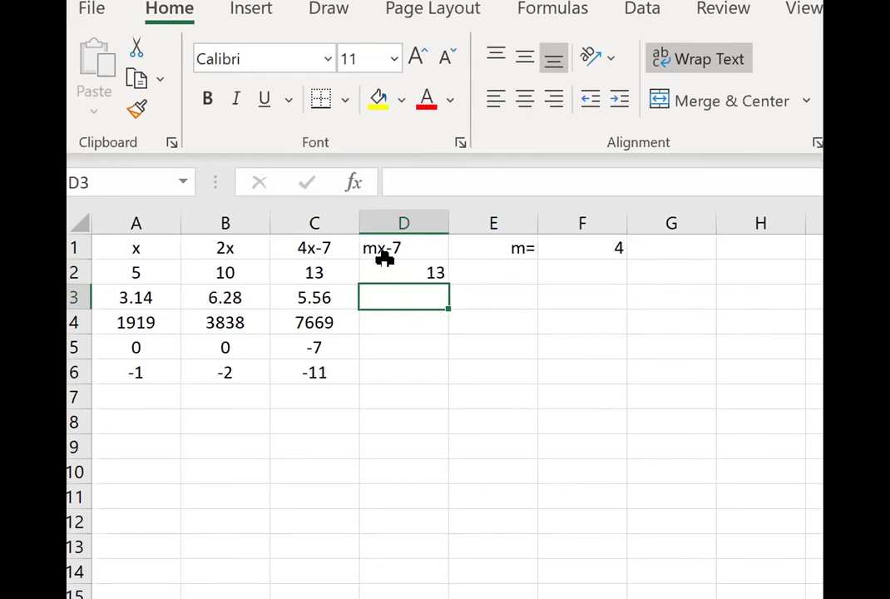
- Copy the D2 formula into D3:D6
{"action": "left_click", "coordinate": [436, 268]}
{"action": "key", "text": "ctrl+c"}
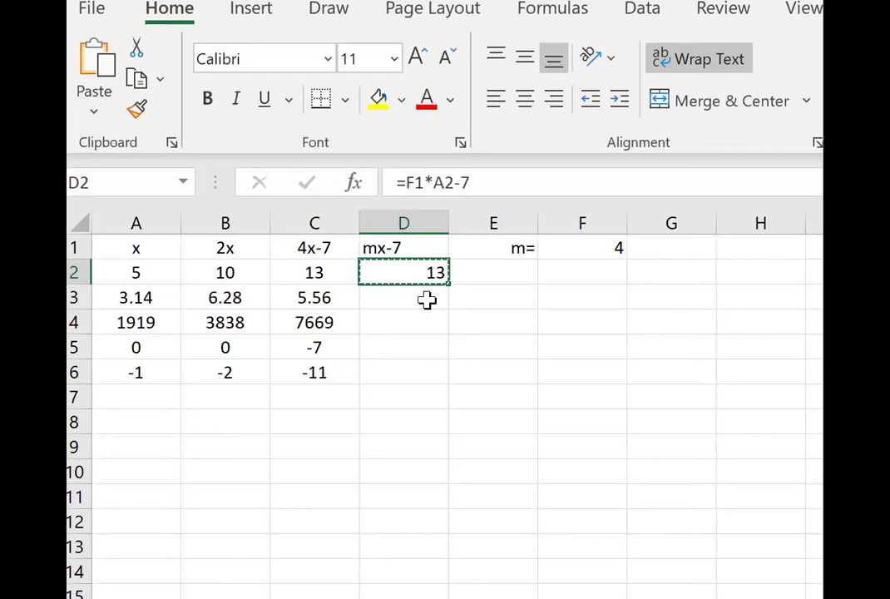
{"action": "left_click_drag", "start_coordinate": [426, 301], "coordinate": [420, 376]}
{"action": "key", "text": "ctrl+v"}
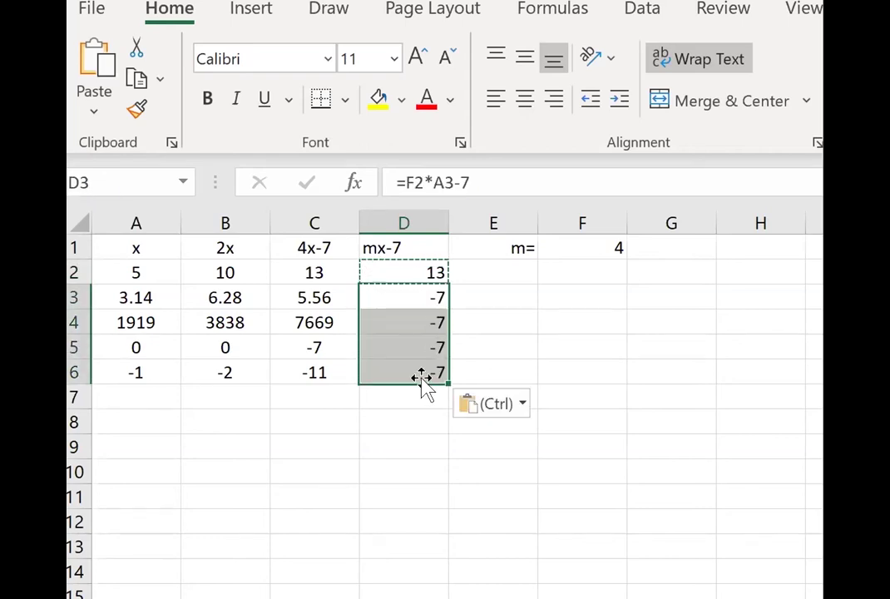
{"action": "left_click", "coordinate": [582, 441]}
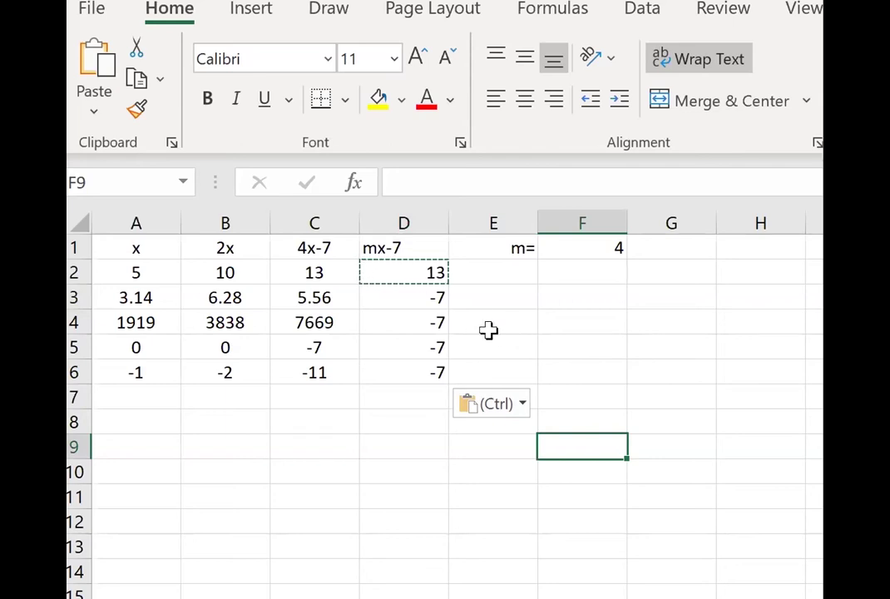
- Inspect D2–D6 and F1 to see the m reference shift, leaving -7 in each
{"action": "left_click", "coordinate": [428, 267]}
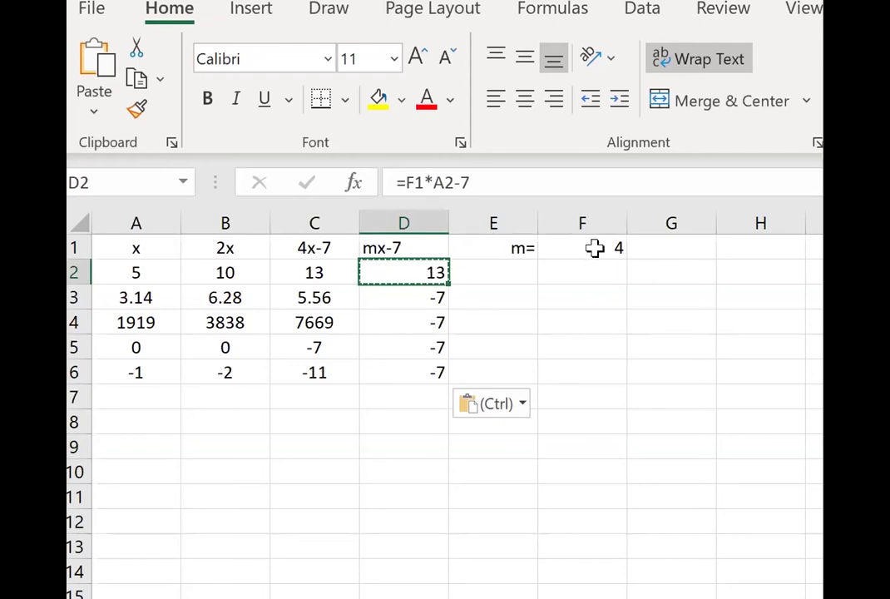
{"action": "left_click", "coordinate": [427, 295]}
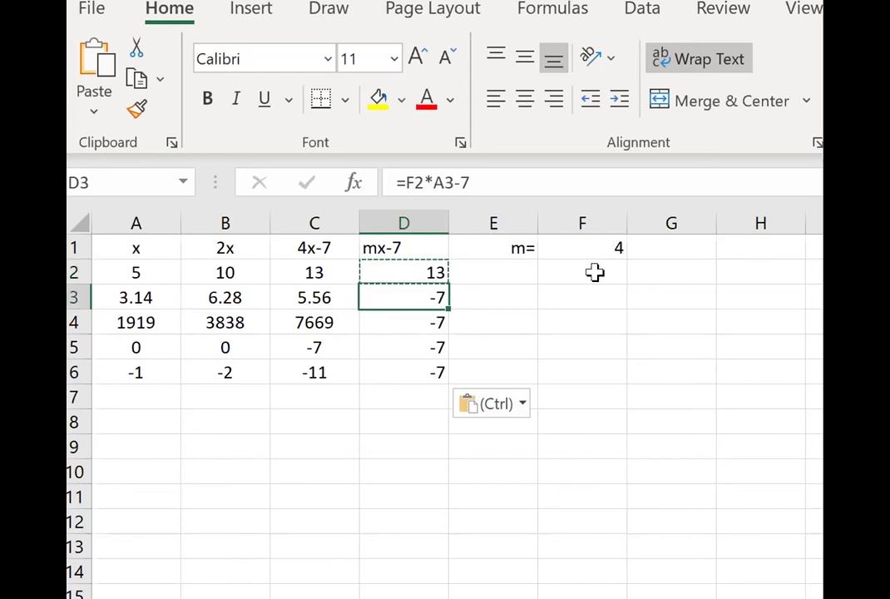
{"action": "left_click", "coordinate": [433, 323]}
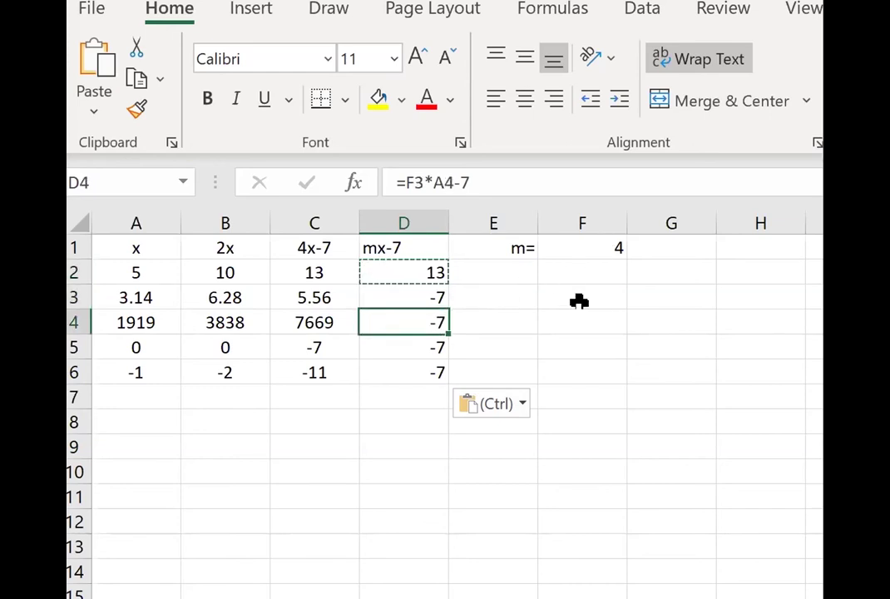
{"action": "left_click", "coordinate": [424, 347]}
{"action": "left_click", "coordinate": [424, 372]}
{"action": "left_click", "coordinate": [575, 241]}
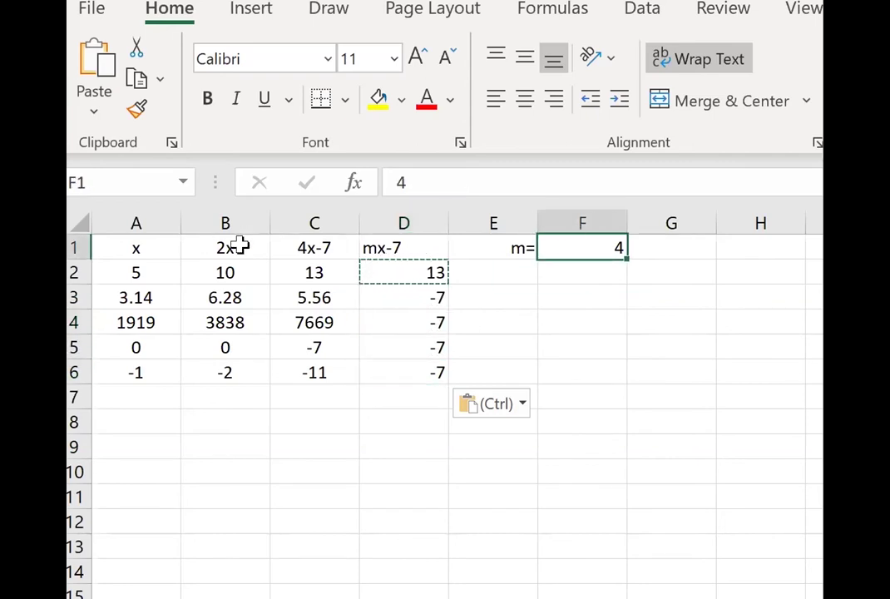
{"action": "left_click", "coordinate": [423, 272]}
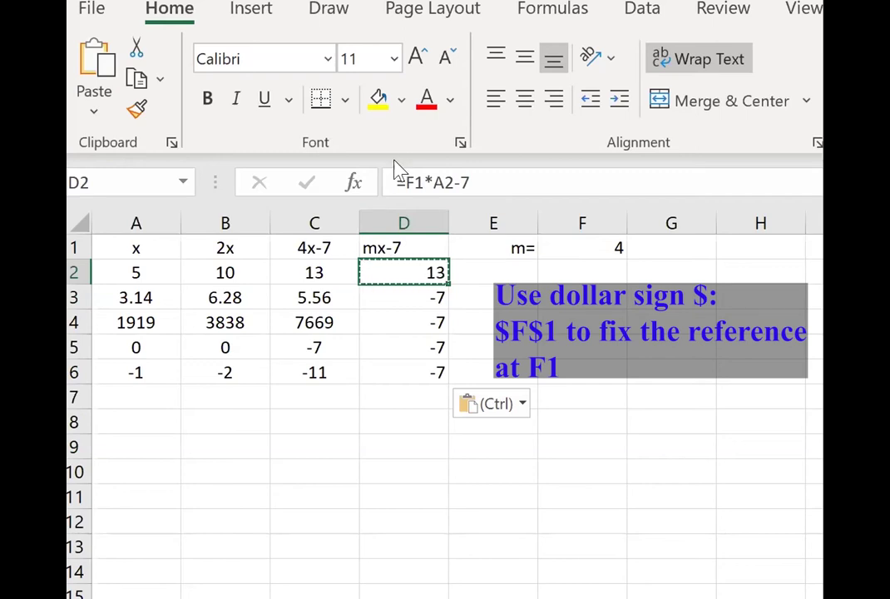
- Change D2 to =$F$1*A2-7 so the m reference is locked
{"action": "left_click", "coordinate": [404, 183]}
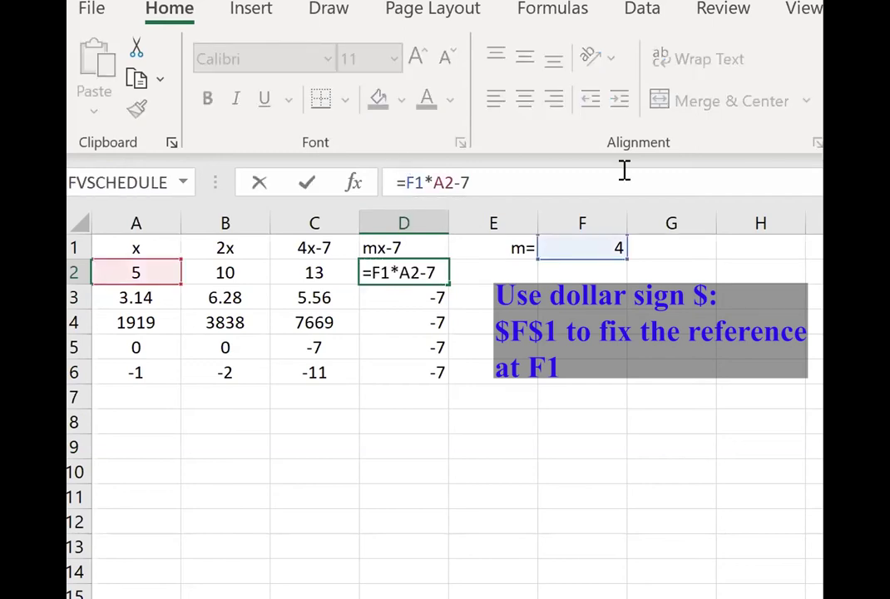
{"action": "type", "text": "$F"}
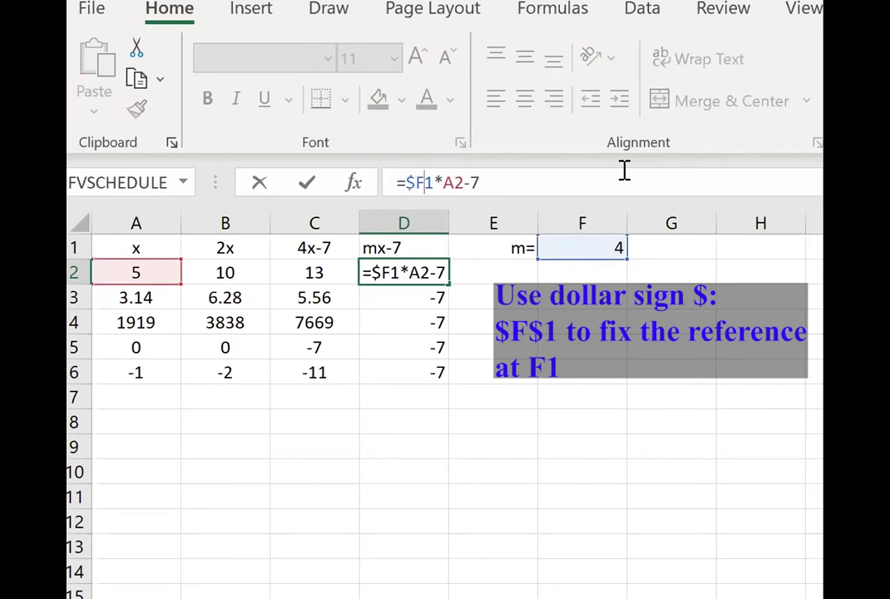
{"action": "type", "text": "$"}
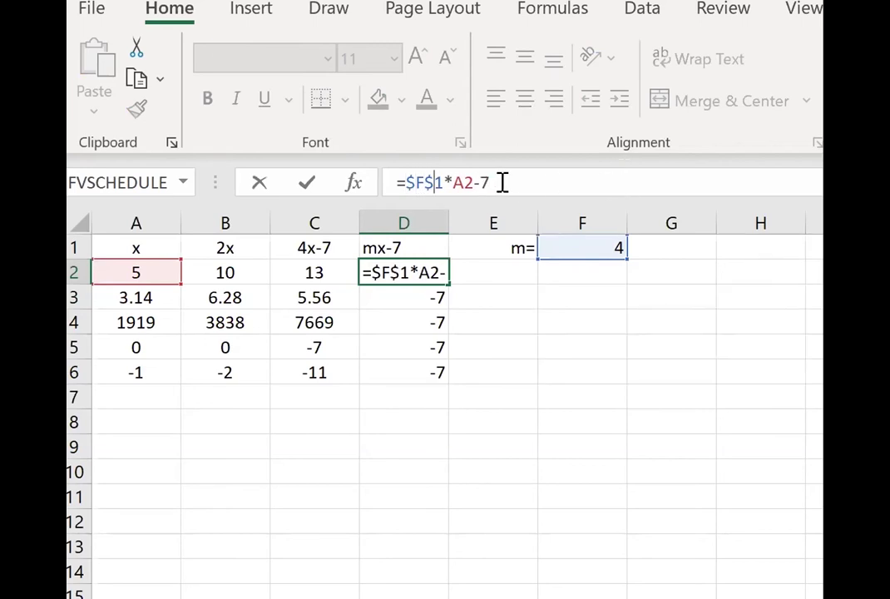
{"action": "key", "text": "Return"}
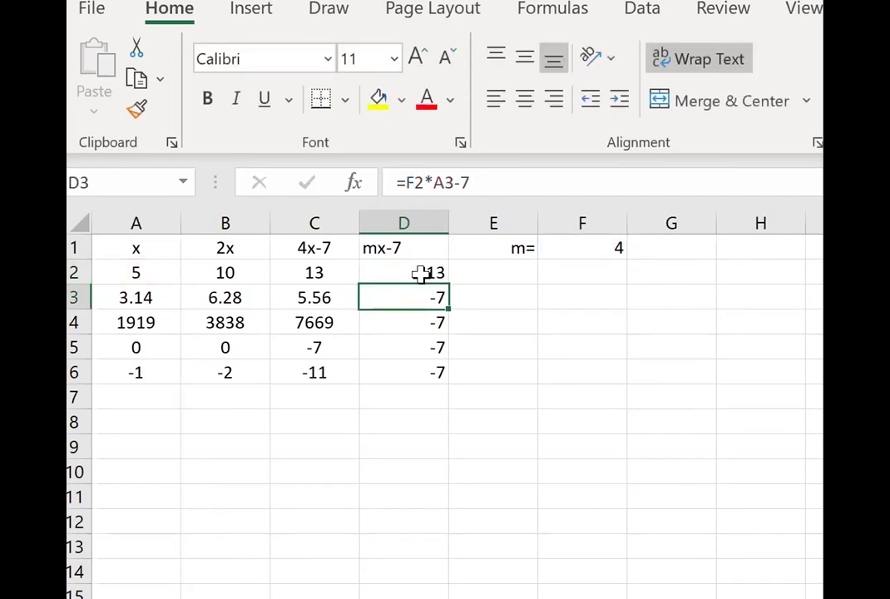
- Copy the corrected D2 into D3:D6, showing 5.56, 7669, -7 and -11
{"action": "left_click", "coordinate": [419, 272]}
{"action": "key", "text": "ctrl+c"}
{"action": "left_click_drag", "start_coordinate": [419, 294], "coordinate": [415, 369]}
{"action": "key", "text": "ctrl+v"}
{"action": "key", "text": "ctrl+v"}
{"action": "left_click", "coordinate": [407, 272]}
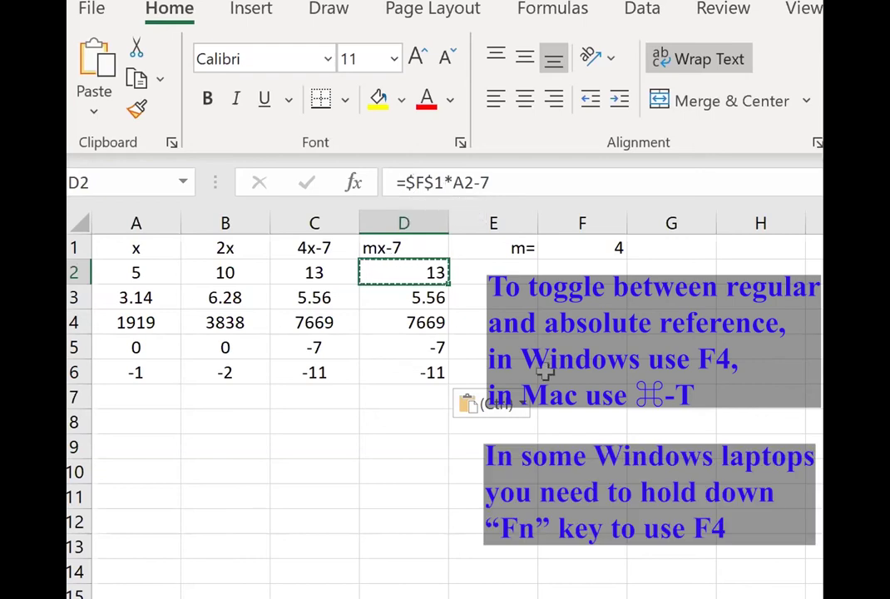
- Rebuild D2 as =$F$1*A2-7 and copy it down into D3:D6
{"action": "type", "text": "="}
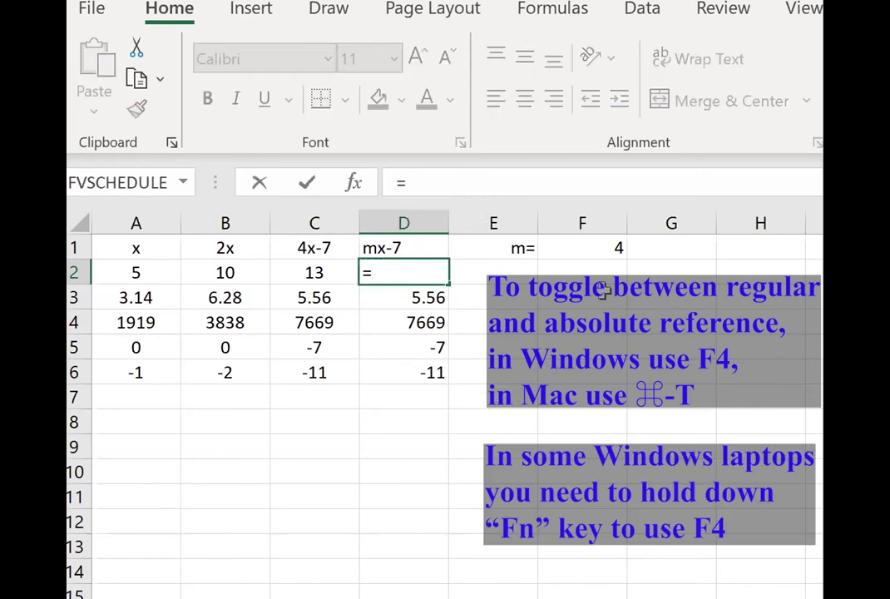
{"action": "left_click", "coordinate": [609, 247]}
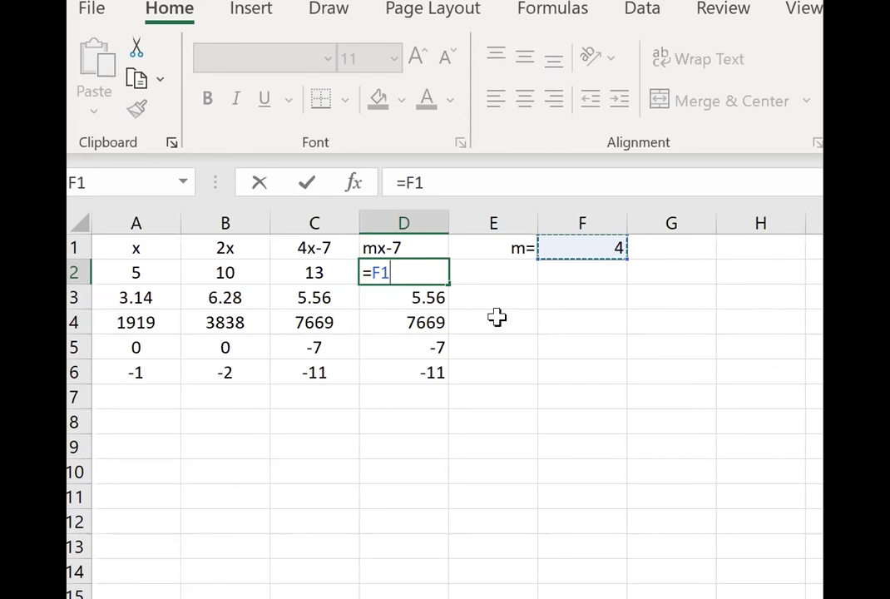
{"action": "key", "text": "F4"}
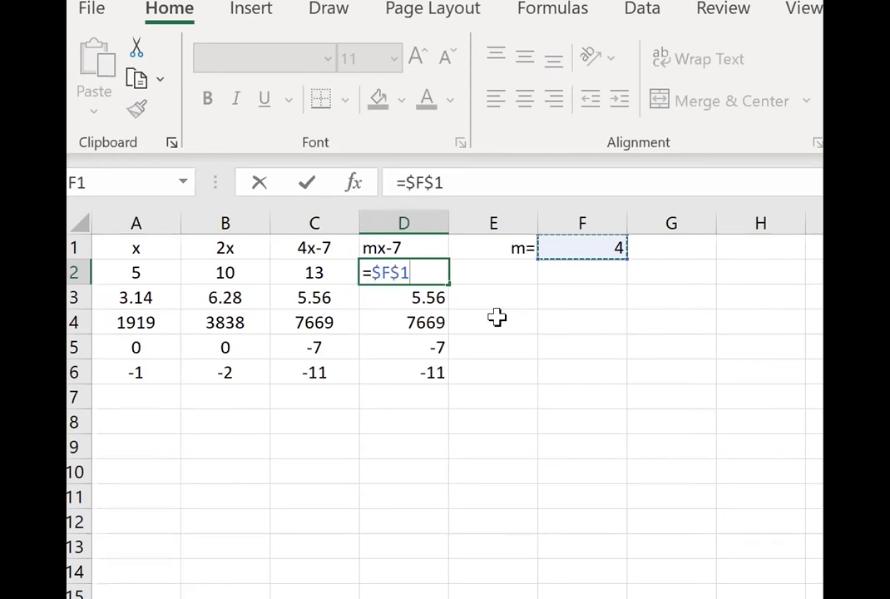
{"action": "type", "text": "*"}
{"action": "left_click", "coordinate": [139, 271]}
{"action": "type", "text": "-7"}
{"action": "key", "text": "Return"}
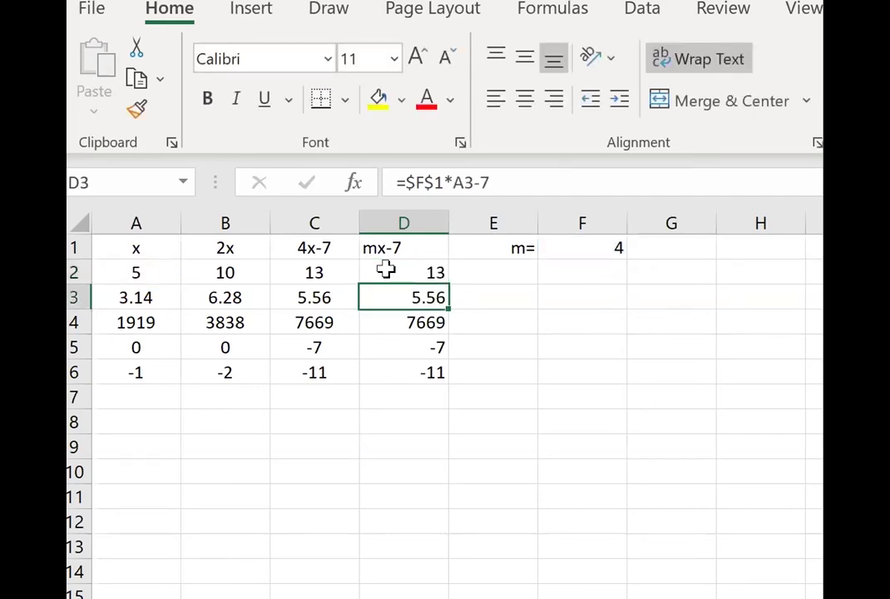
{"action": "left_click", "coordinate": [404, 272]}
{"action": "key", "text": "ctrl+c"}
{"action": "left_click_drag", "start_coordinate": [420, 295], "coordinate": [419, 371]}
{"action": "key", "text": "ctrl+v"}
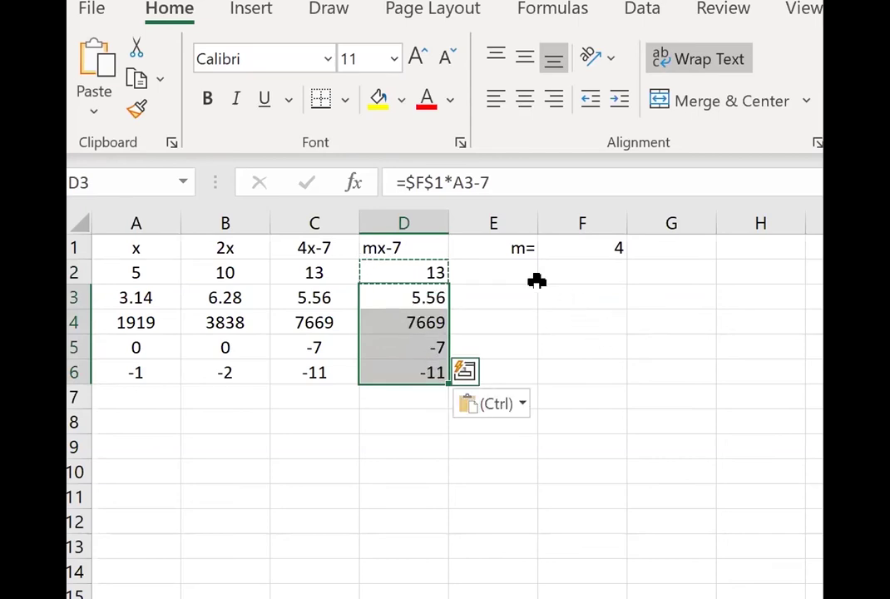
- Try m values 5, 6 and 7 in F1, then select D1:F7
{"action": "left_click", "coordinate": [549, 293]}
{"action": "left_click", "coordinate": [603, 242]}
{"action": "type", "text": "5"}
{"action": "key", "text": "Return"}
{"action": "left_click", "coordinate": [603, 241]}
{"action": "type", "text": "6"}
{"action": "key", "text": "ctrl+Return"}
{"action": "type", "text": "7"}
{"action": "key", "text": "Return"}
{"action": "left_click", "coordinate": [603, 241]}
{"action": "left_click", "coordinate": [404, 246]}
{"action": "left_click_drag", "start_coordinate": [404, 246], "coordinate": [569, 385]}
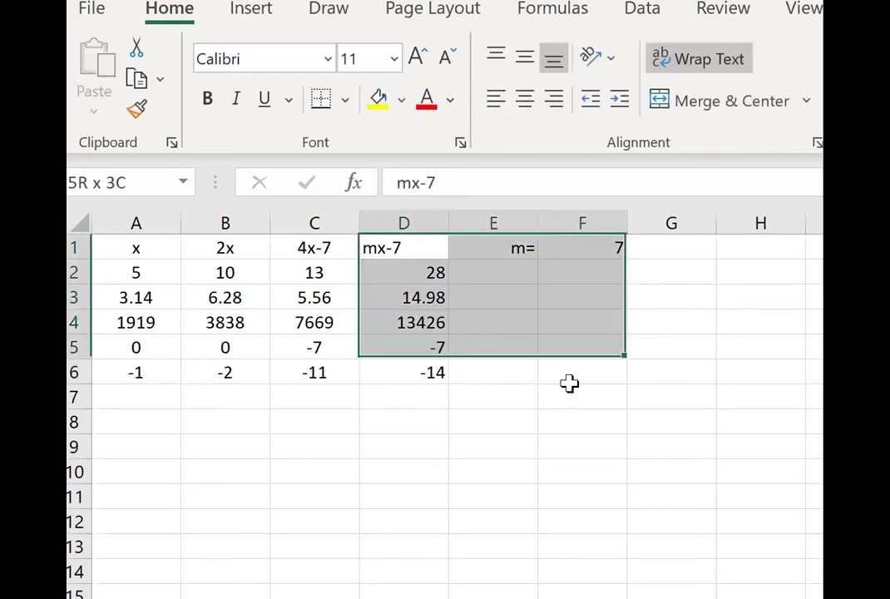
- Clear D1:F7 and enter the heading 'square root of x' in D1
{"action": "key", "text": "Delete"}
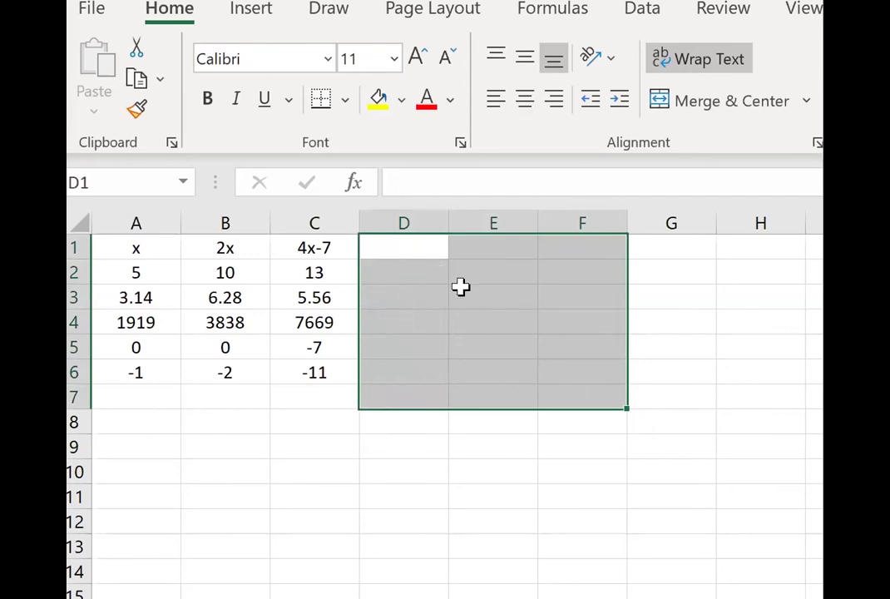
{"action": "left_click", "coordinate": [407, 253]}
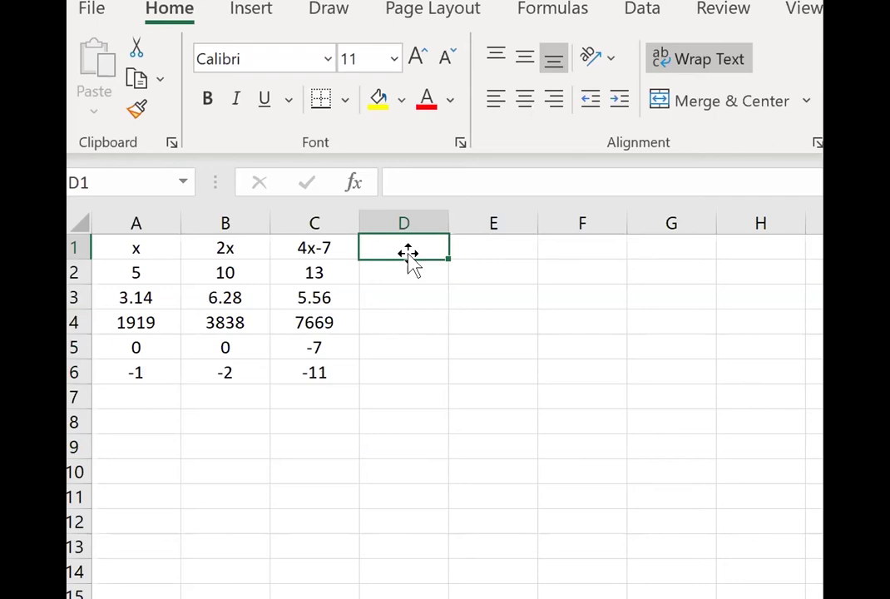
{"action": "type", "text": "square"}
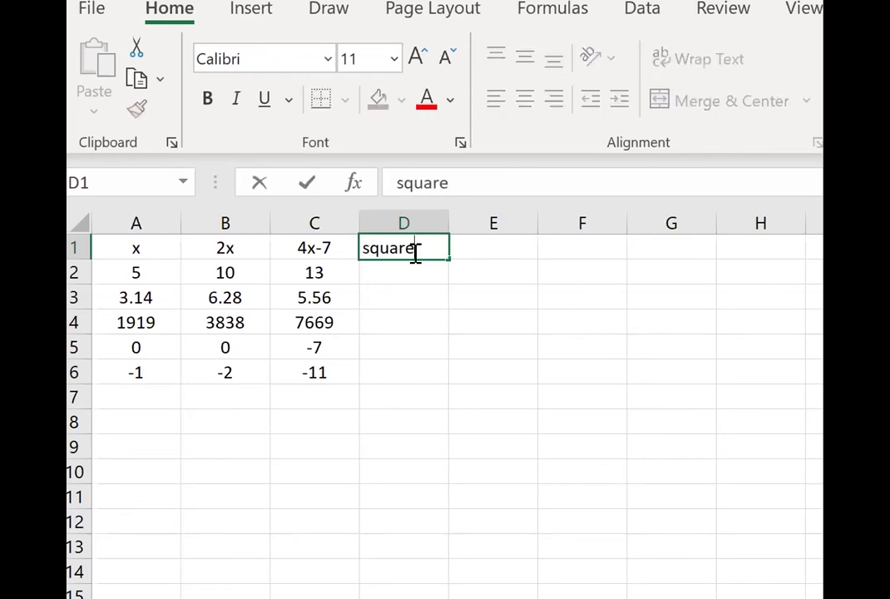
{"action": "type", "text": " root of x"}
{"action": "key", "text": "Return"}
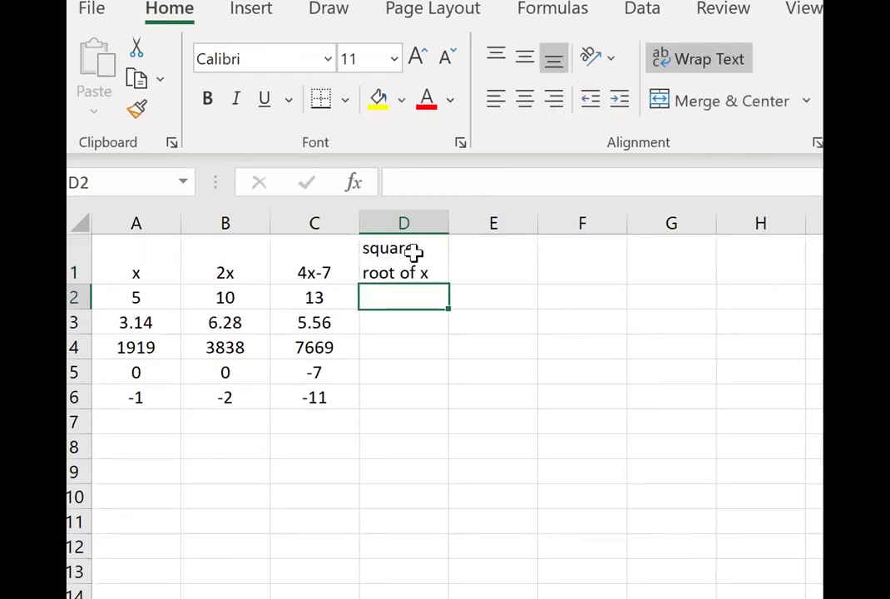
- Enter the formula =SQRT(A2) in D2
{"action": "type", "text": "="}
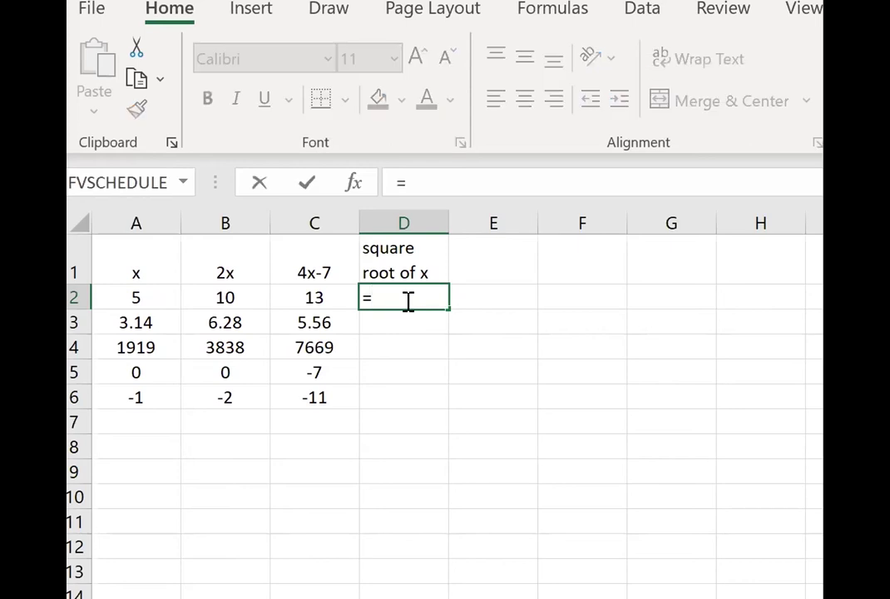
{"action": "type", "text": "s"}
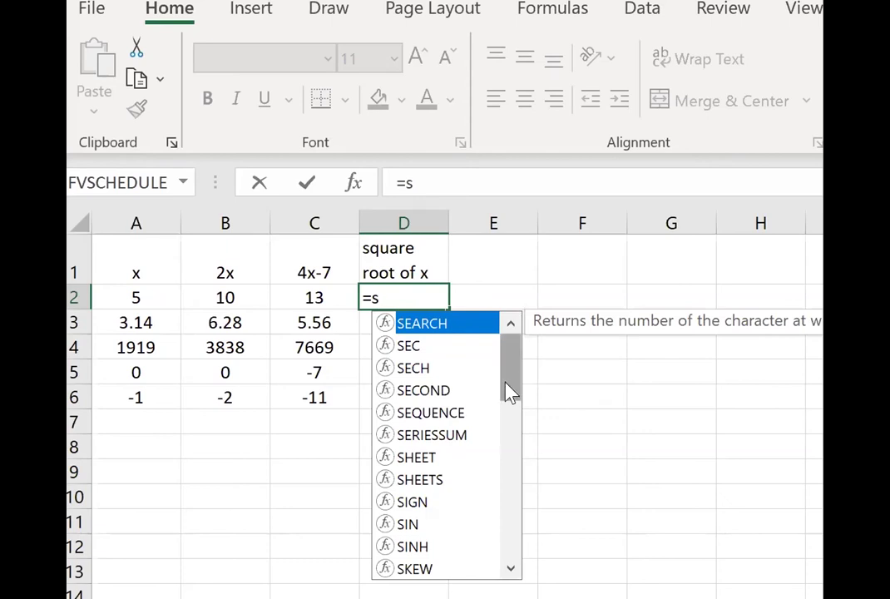
{"action": "left_click_drag", "start_coordinate": [508, 389], "coordinate": [508, 454]}
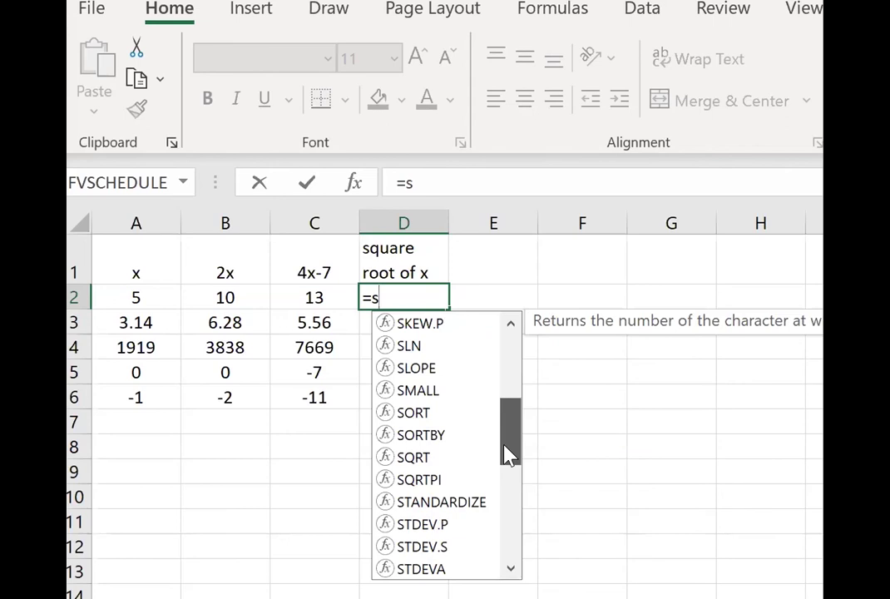
{"action": "left_click", "coordinate": [462, 458]}
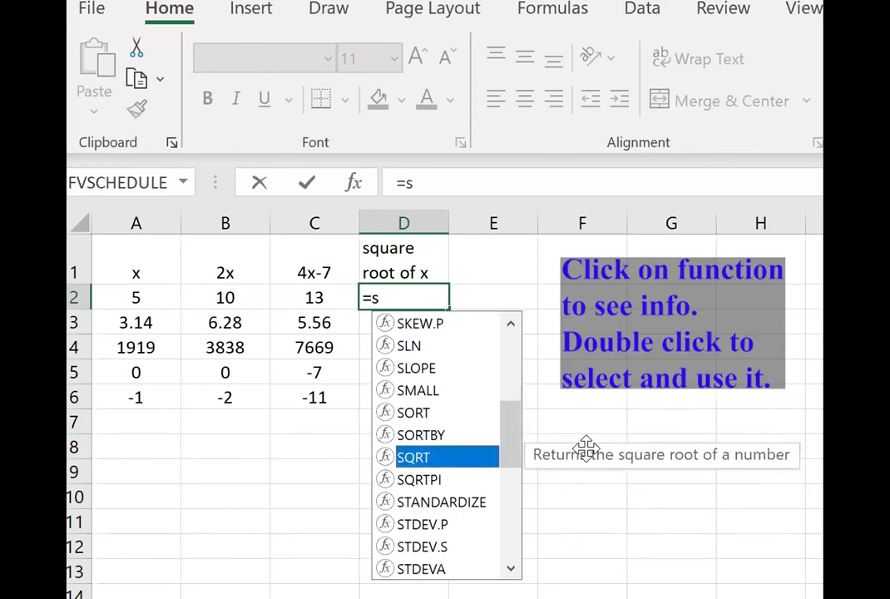
{"action": "double_click", "coordinate": [428, 459]}
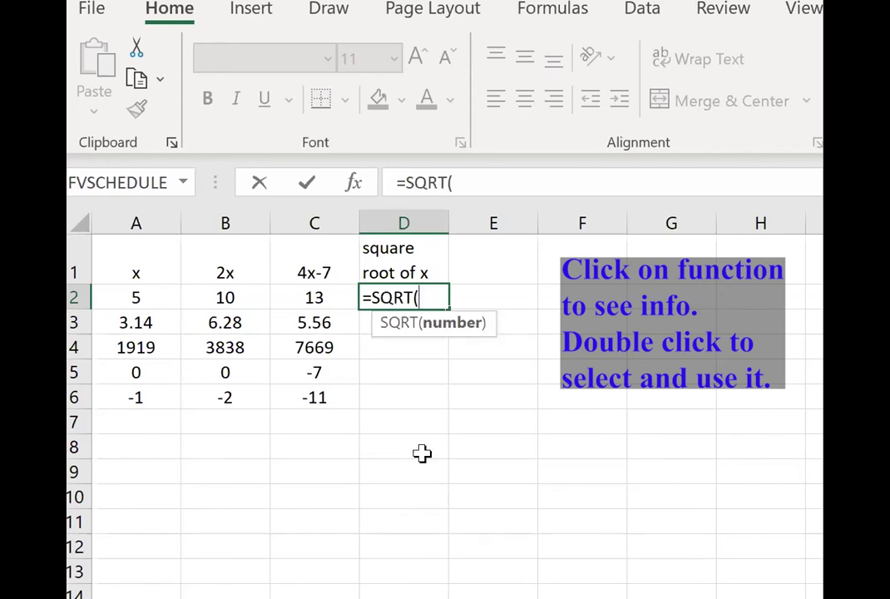
{"action": "left_click", "coordinate": [129, 298]}
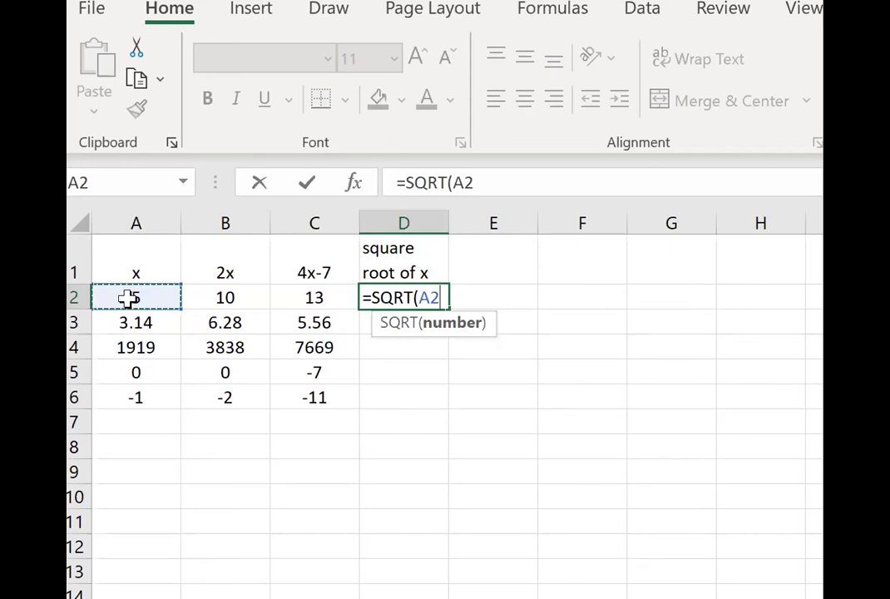
{"action": "type", "text": ")"}
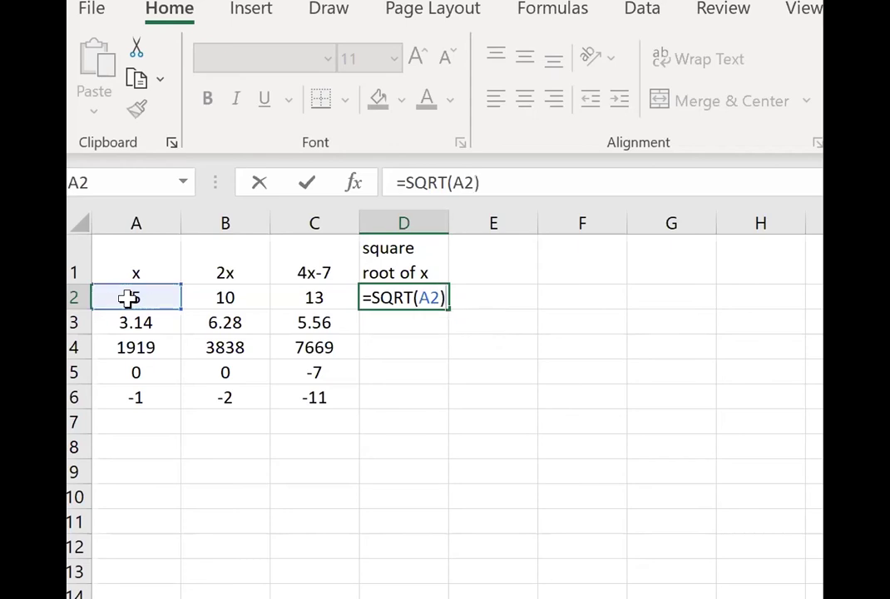
{"action": "key", "text": "Return"}
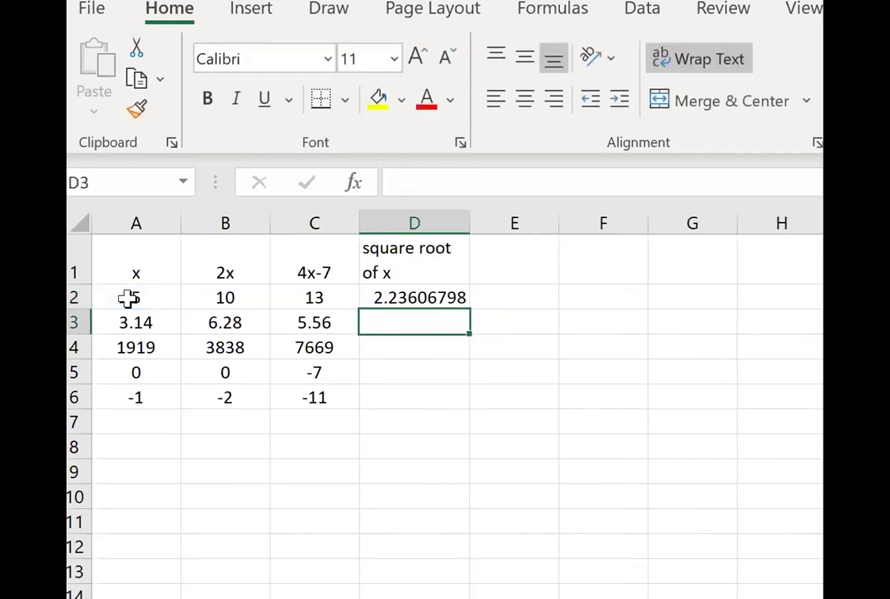
- Copy the D2 square root formula into D3:D6
{"action": "key", "text": "Up"}
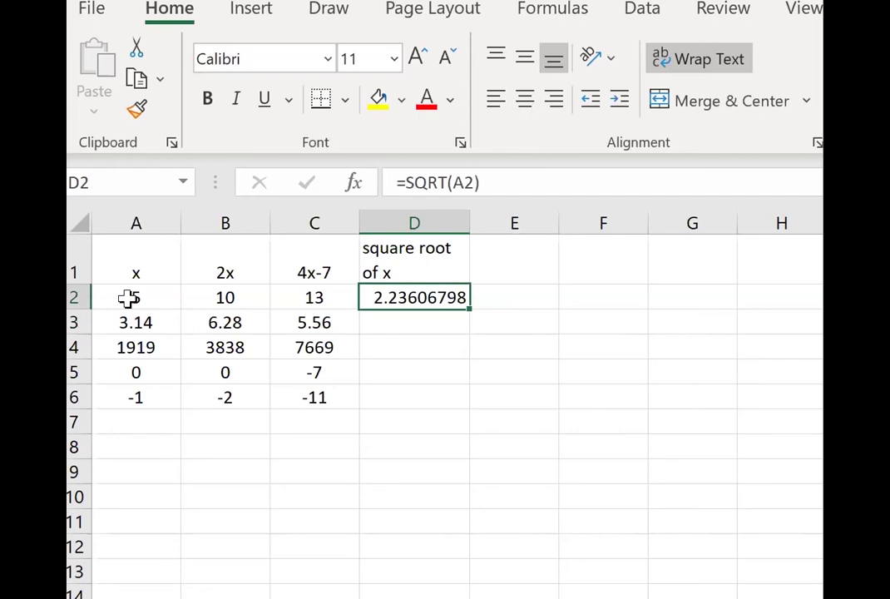
{"action": "key", "text": "ctrl+c"}
{"action": "key", "text": "Down"}
{"action": "key", "text": "shift+Down"}
{"action": "key", "text": "shift+Down"}
{"action": "key", "text": "shift+Down"}
{"action": "key", "text": "ctrl+v"}
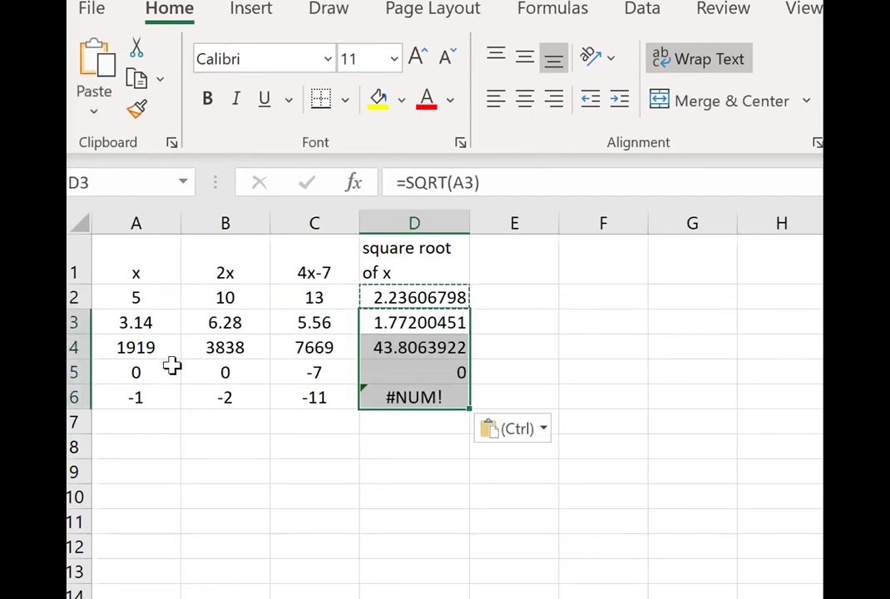
- Enter the heading 'log base 3 of x' in E1
{"action": "left_click", "coordinate": [414, 399]}
{"action": "left_click", "coordinate": [515, 247]}
{"action": "type", "text": "lo"}
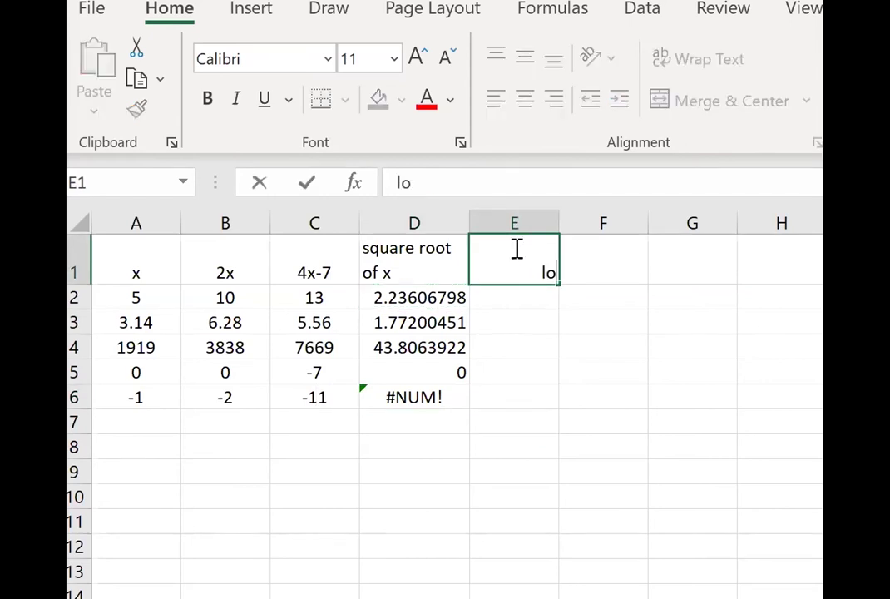
{"action": "type", "text": "g base 3 o"}
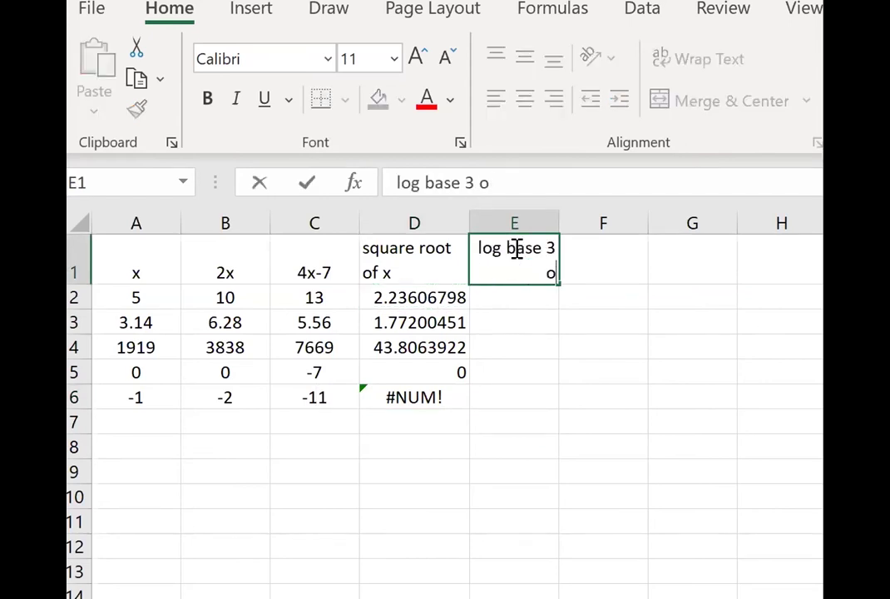
{"action": "type", "text": "f x"}
{"action": "key", "text": "Return"}
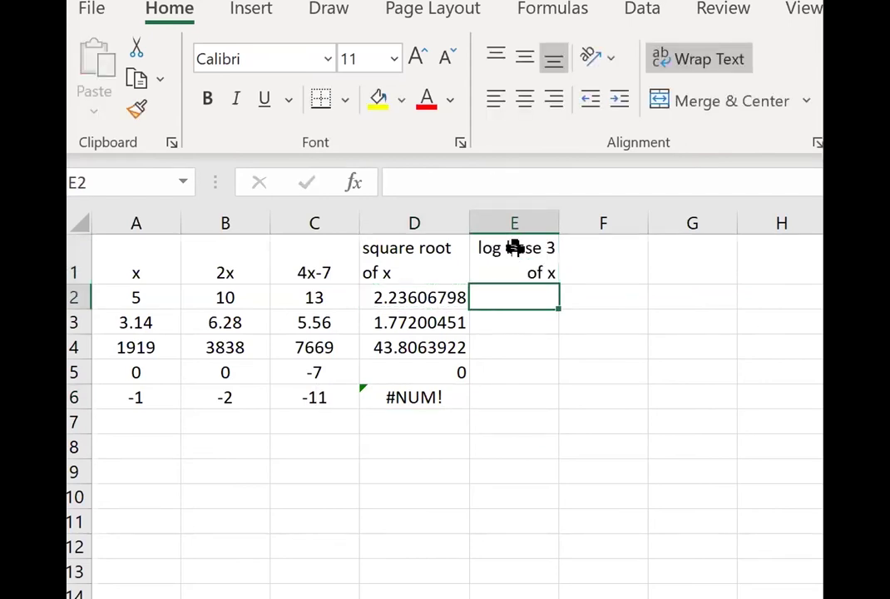
- Start a formula with =l in E2 and look up LOG in the suggestions
{"action": "type", "text": "=l"}
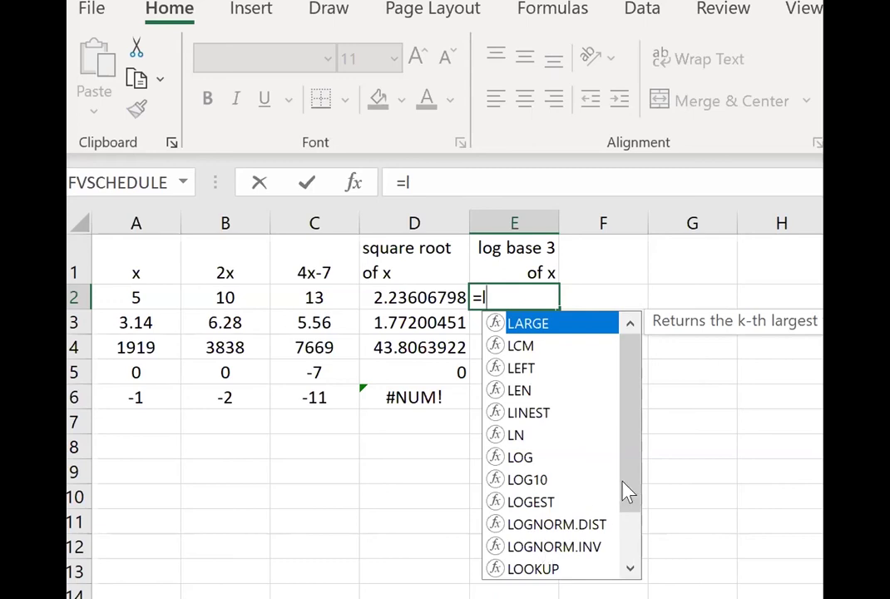
{"action": "left_click_drag", "start_coordinate": [633, 470], "coordinate": [627, 532]}
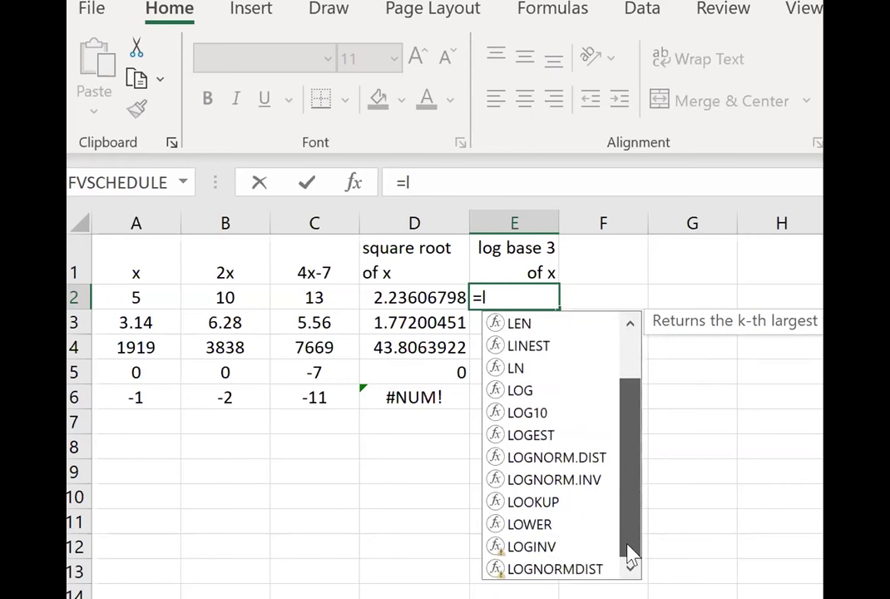
{"action": "left_click_drag", "start_coordinate": [630, 542], "coordinate": [632, 471]}
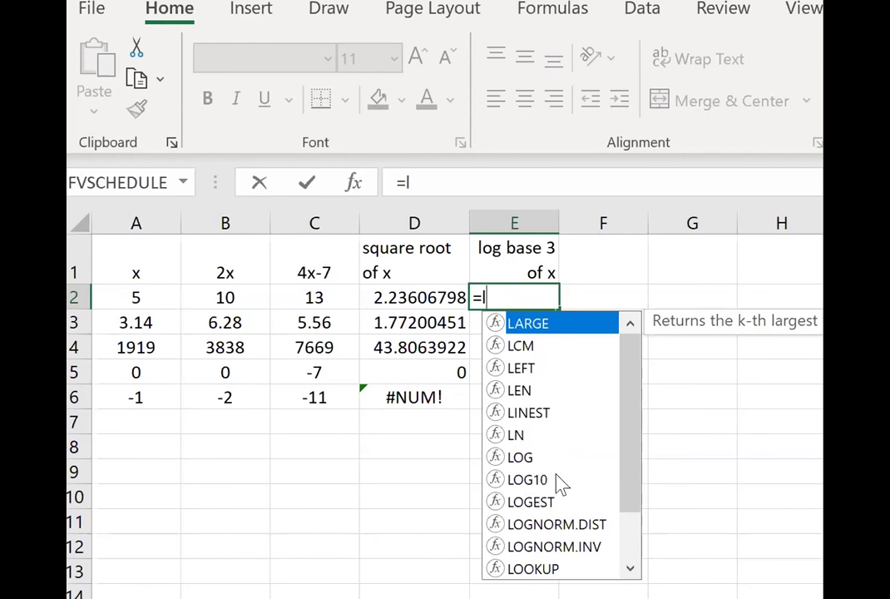
{"action": "left_click", "coordinate": [524, 458]}
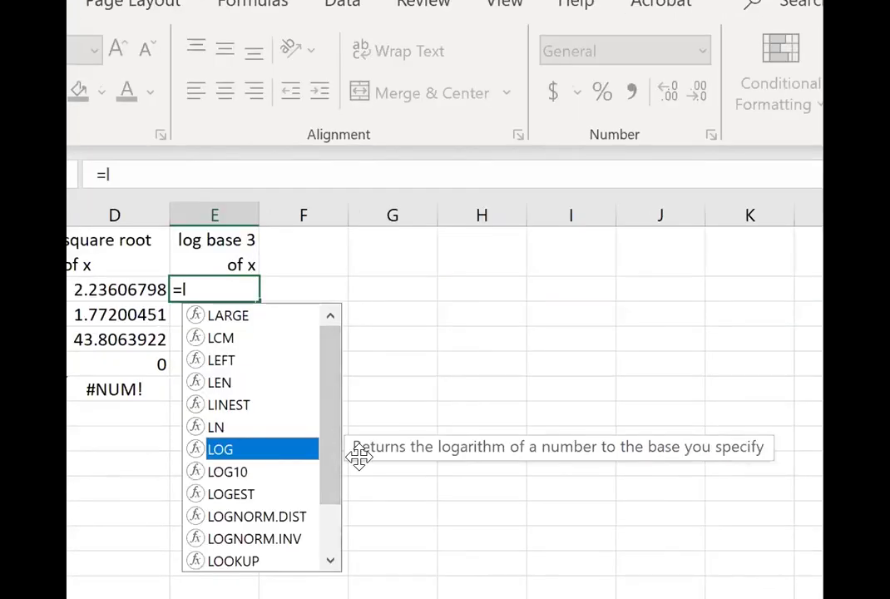
- Complete the formula =LOG(A2,3) in E2
{"action": "double_click", "coordinate": [220, 447]}
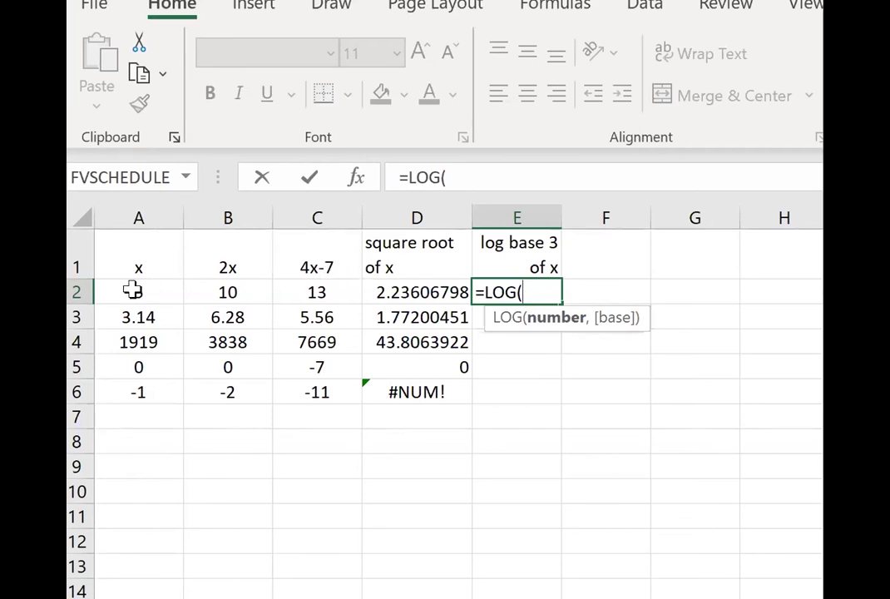
{"action": "left_click", "coordinate": [134, 288]}
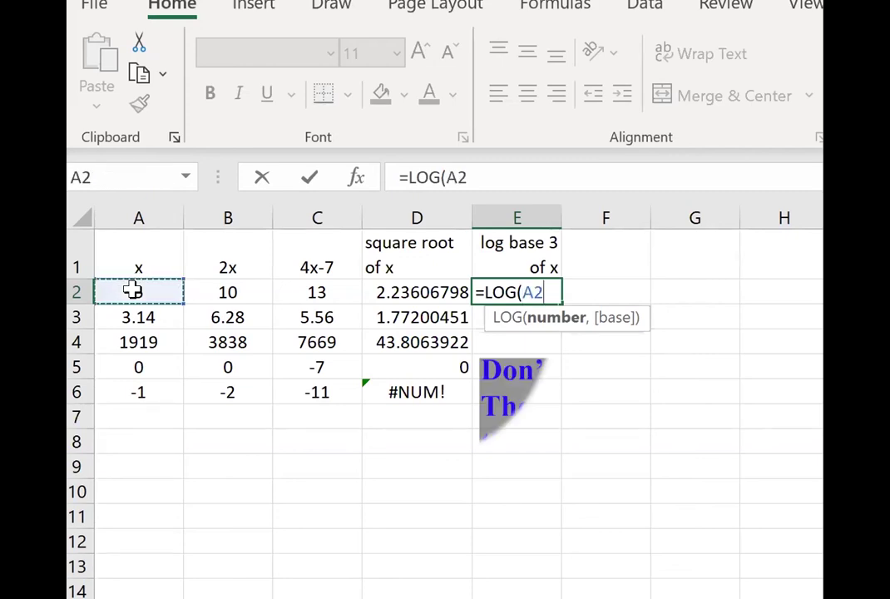
{"action": "type", "text": ",3)"}
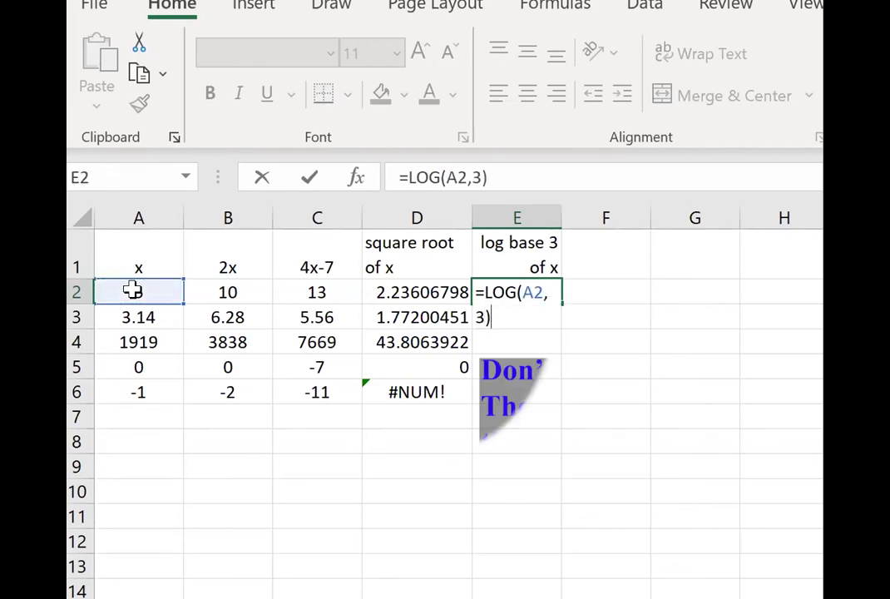
{"action": "key", "text": "Return"}
- Copy the E2 log formula into E3:E6
{"action": "left_click", "coordinate": [545, 290]}
{"action": "key", "text": "ctrl+c"}
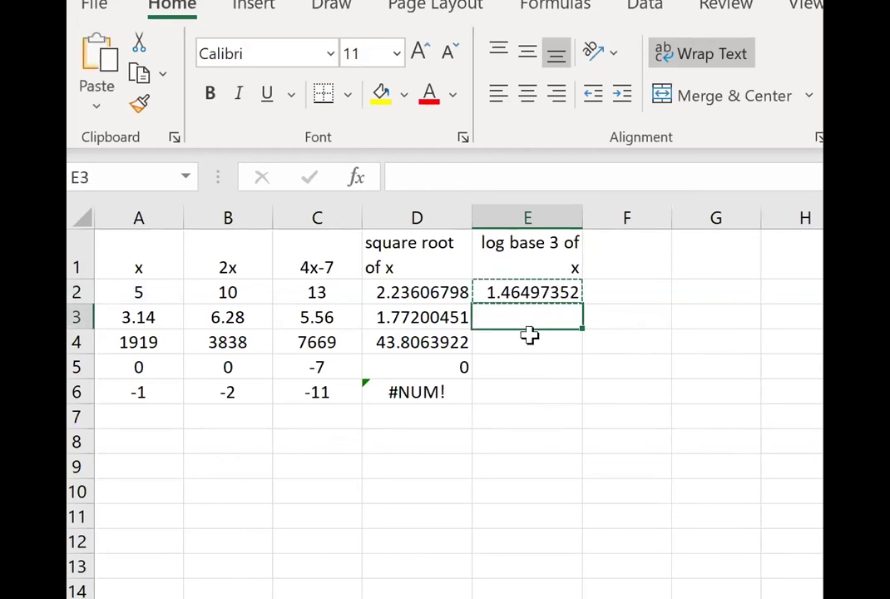
{"action": "left_click_drag", "start_coordinate": [528, 317], "coordinate": [516, 391]}
{"action": "key", "text": "ctrl+v"}
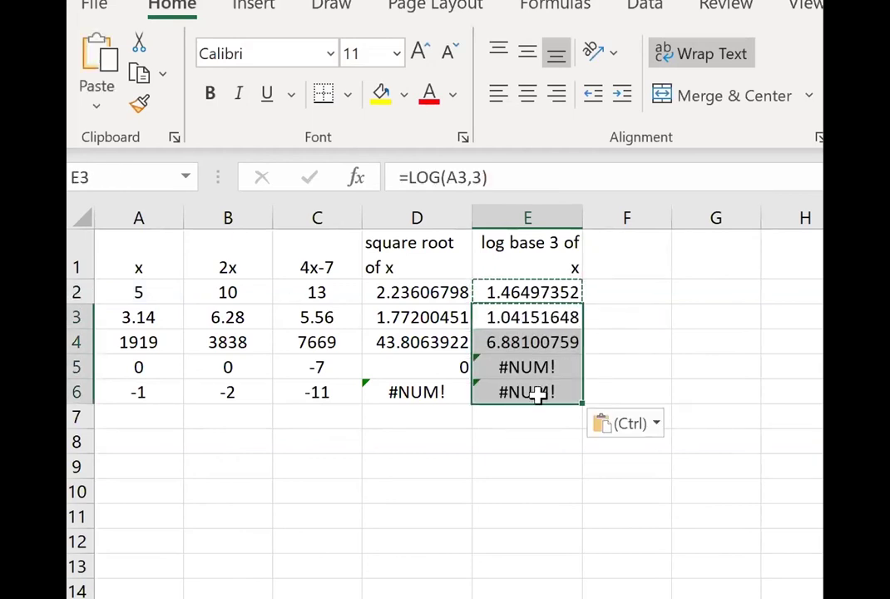
{"action": "left_click", "coordinate": [593, 373]}
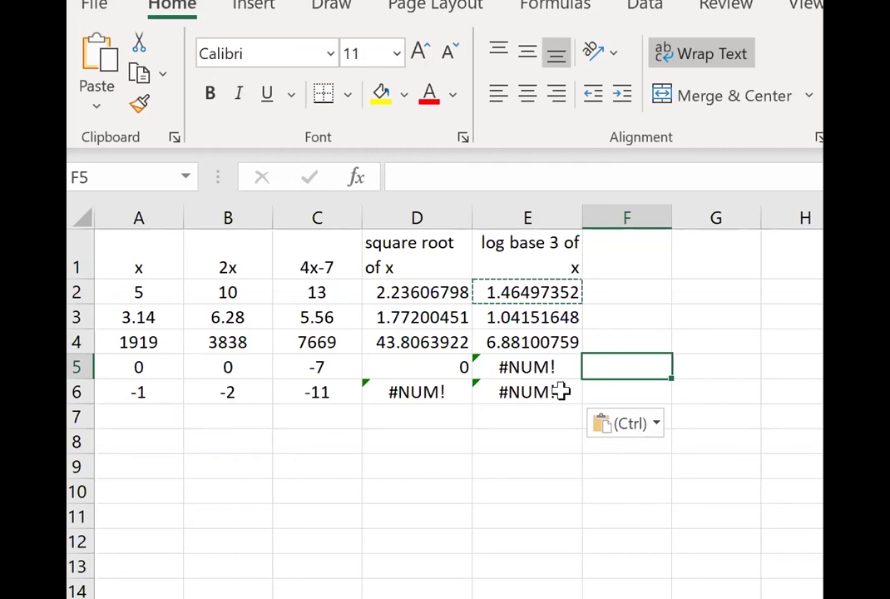
- From F2, search the function browser for 'log' functions
{"action": "key", "text": "Up"}
{"action": "key", "text": "Up"}
{"action": "key", "text": "Up"}
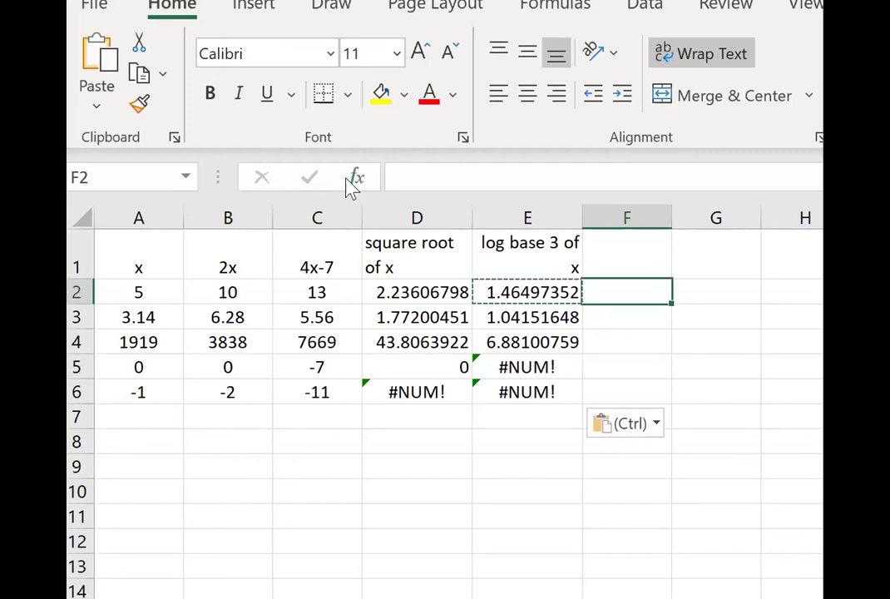
{"action": "left_click", "coordinate": [356, 179]}
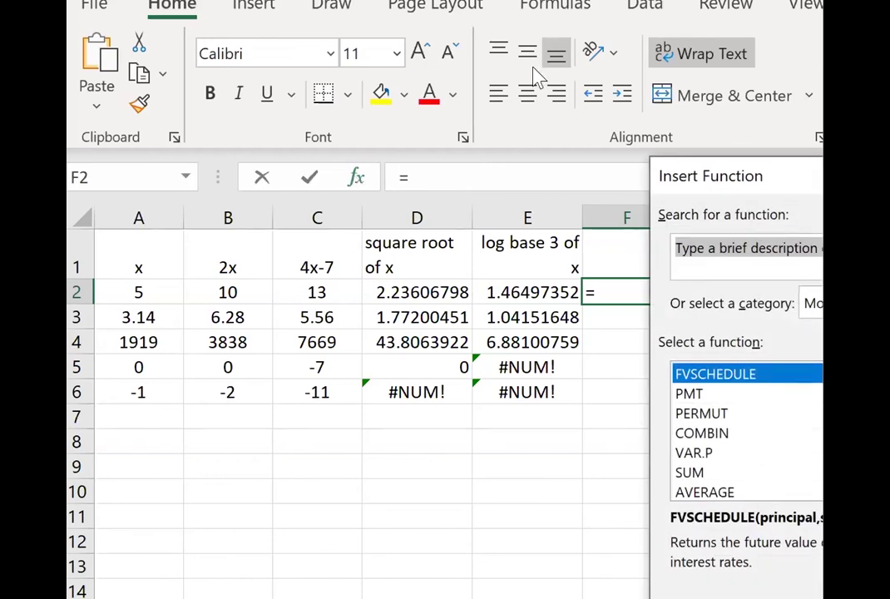
{"action": "type", "text": "log"}
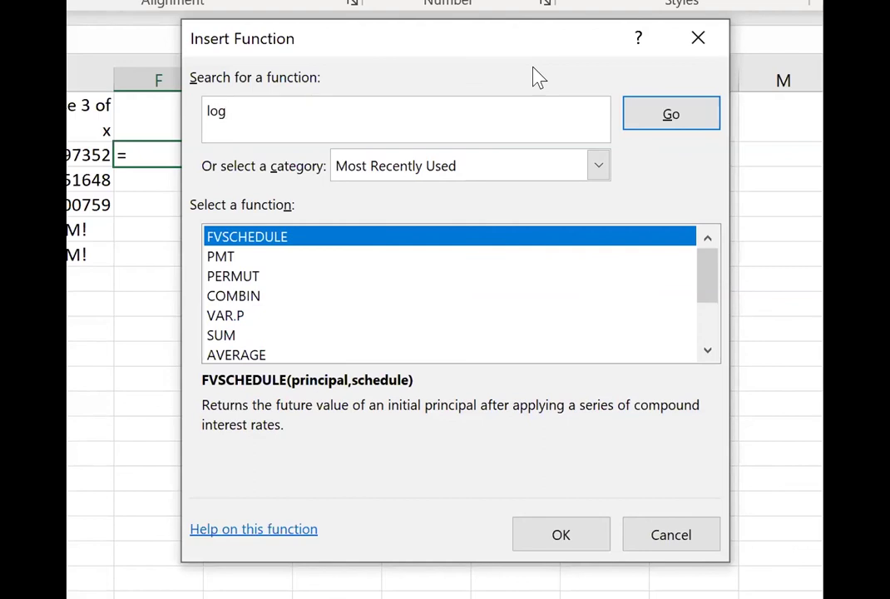
{"action": "left_click", "coordinate": [674, 123]}
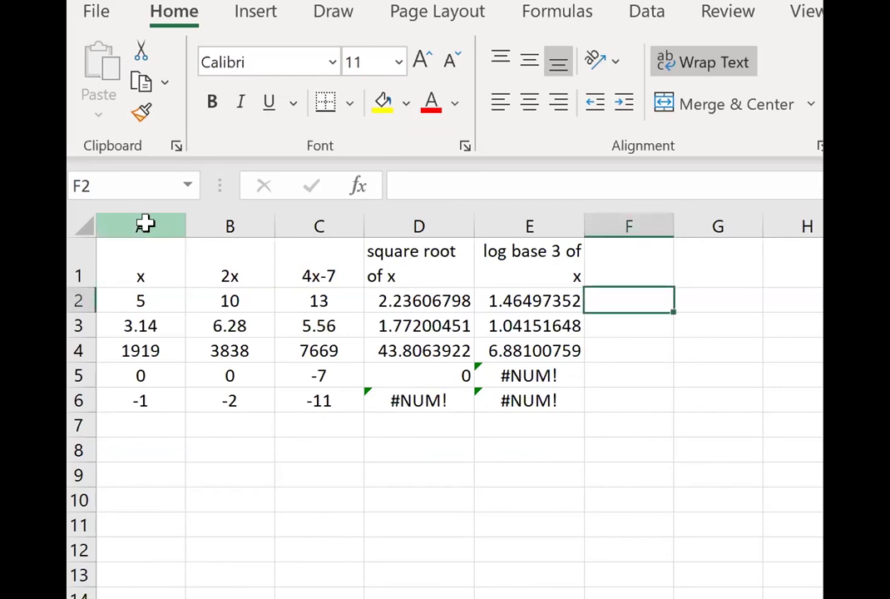
- Sort columns A–E by x, smallest to largest, with the Data Sort dialog
{"action": "left_click", "coordinate": [145, 223]}
{"action": "left_click_drag", "start_coordinate": [183, 220], "coordinate": [516, 198]}
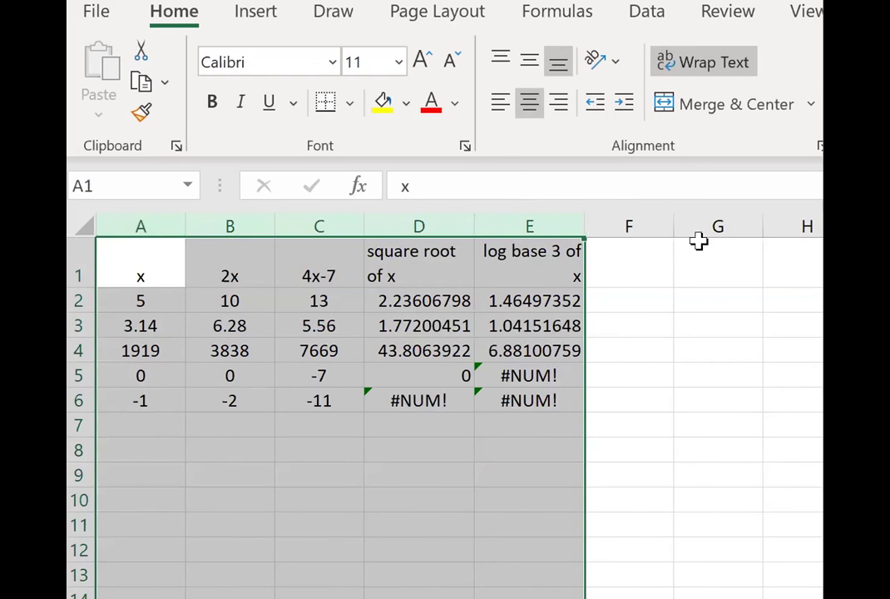
{"action": "left_click", "coordinate": [642, 13]}
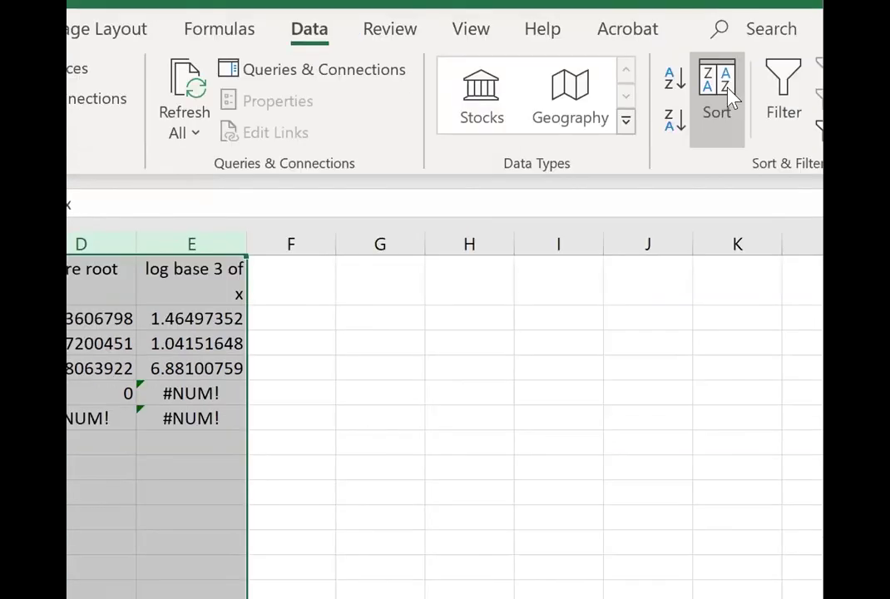
{"action": "left_click", "coordinate": [729, 96]}
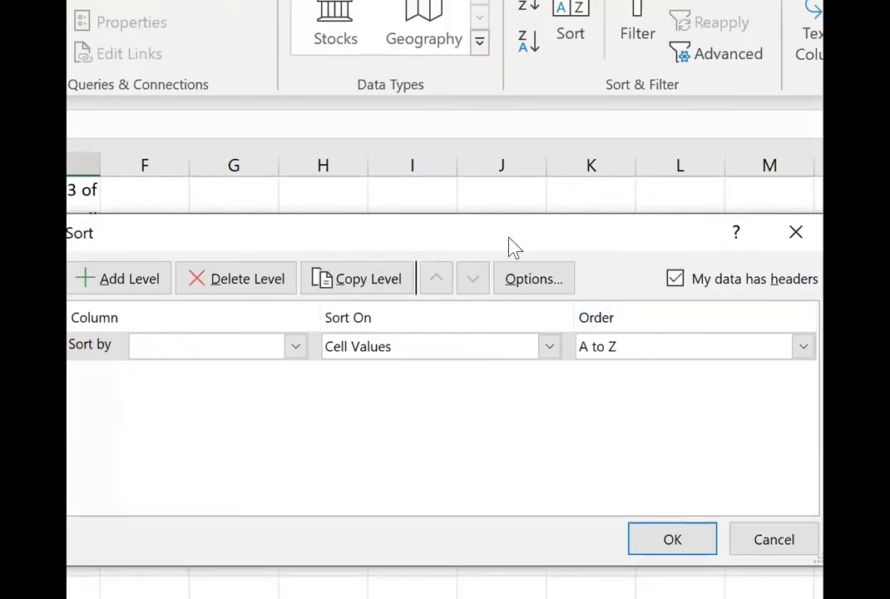
{"action": "left_click_drag", "start_coordinate": [582, 235], "coordinate": [148, 392]}
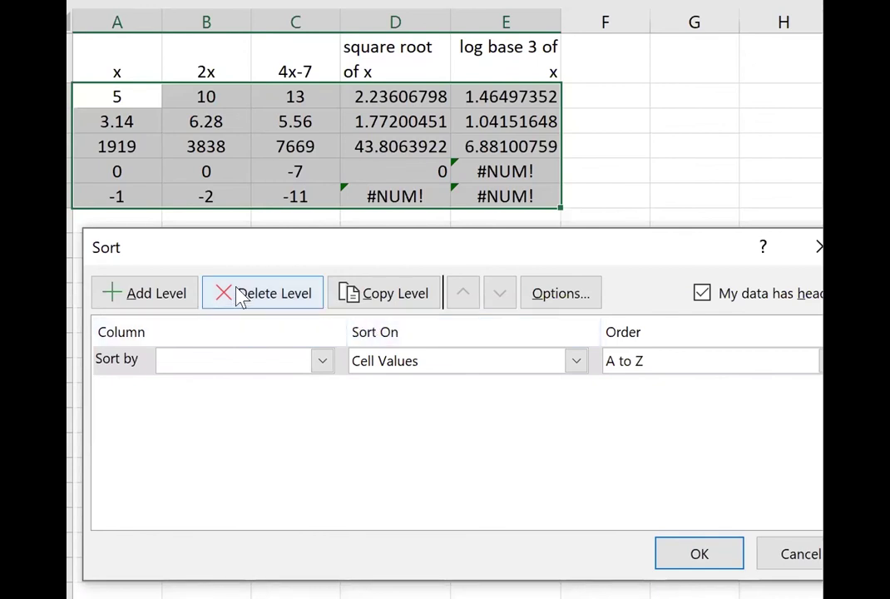
{"action": "left_click", "coordinate": [324, 364]}
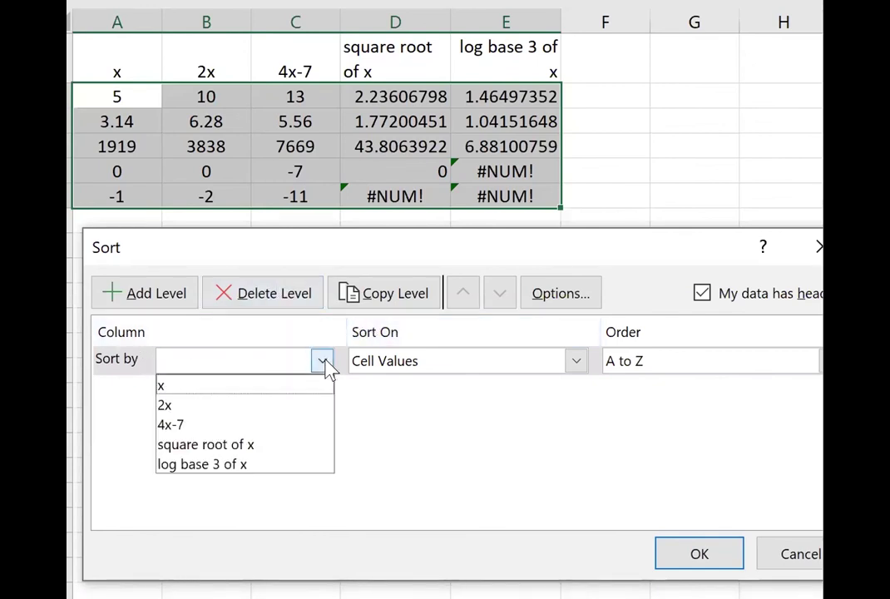
{"action": "left_click", "coordinate": [188, 389]}
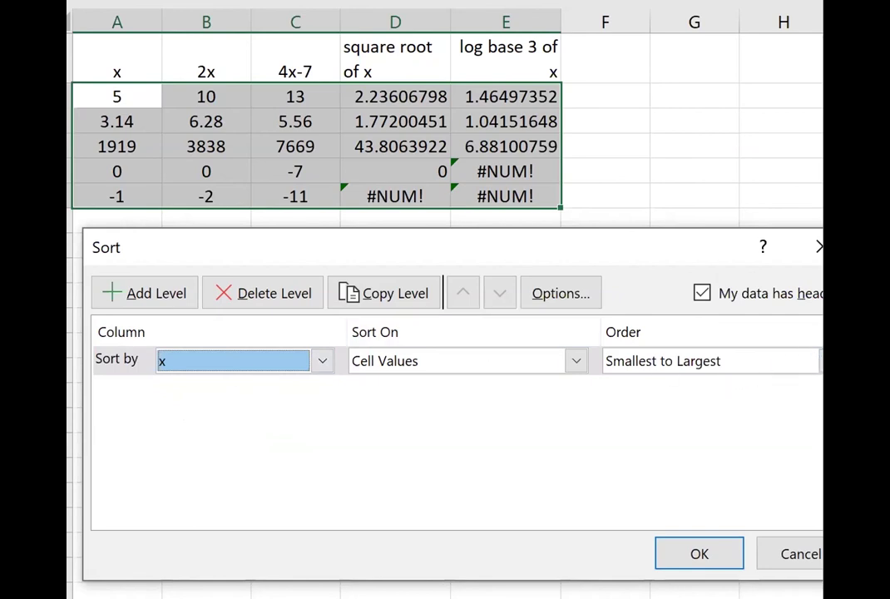
{"action": "left_click", "coordinate": [815, 362]}
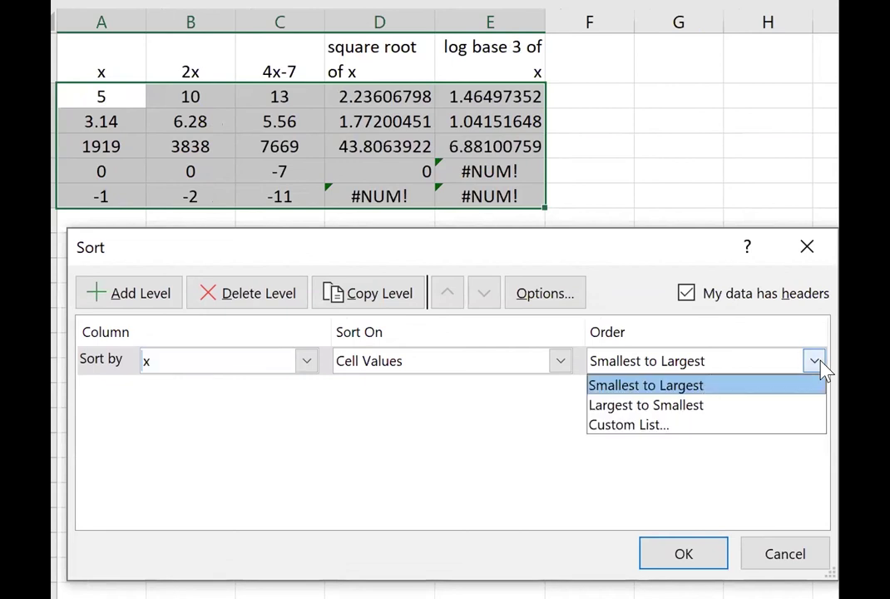
{"action": "left_click", "coordinate": [716, 386]}
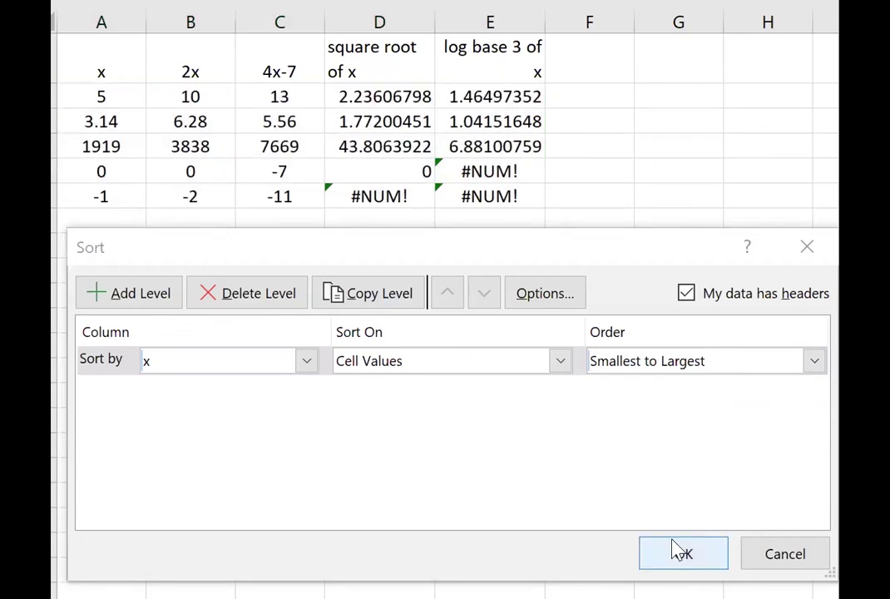
{"action": "left_click", "coordinate": [678, 549]}
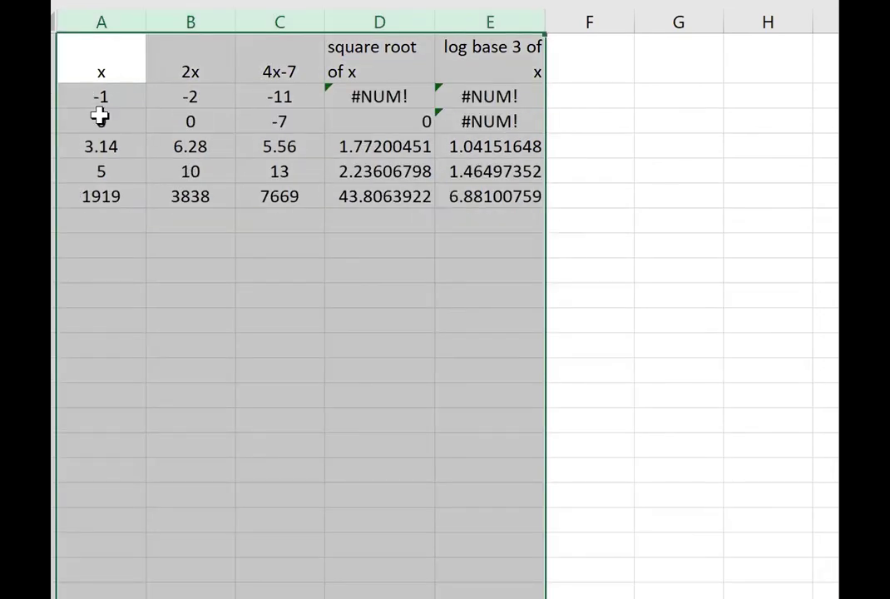
- Insert a blank column before column A
{"action": "left_click", "coordinate": [144, 64]}
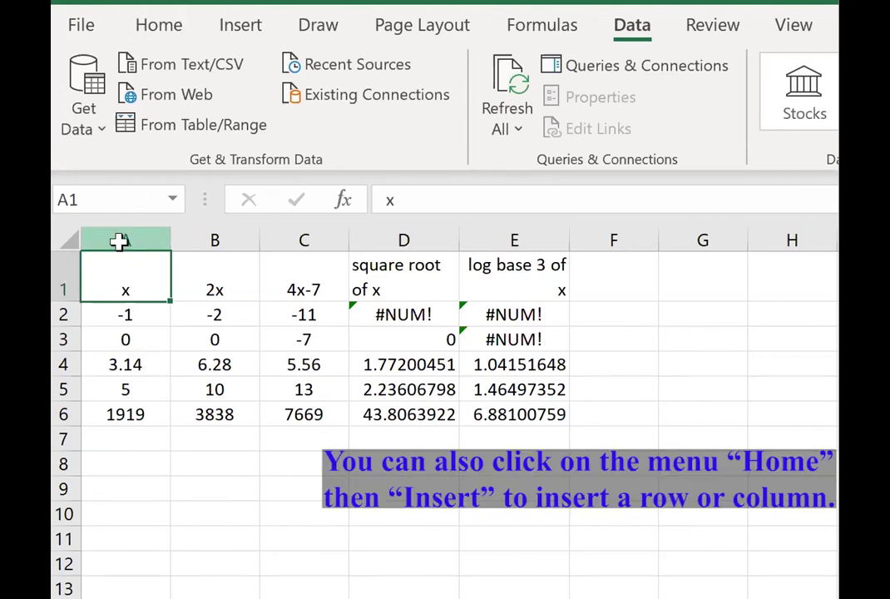
{"action": "left_click", "coordinate": [120, 235]}
{"action": "right_click", "coordinate": [122, 241]}
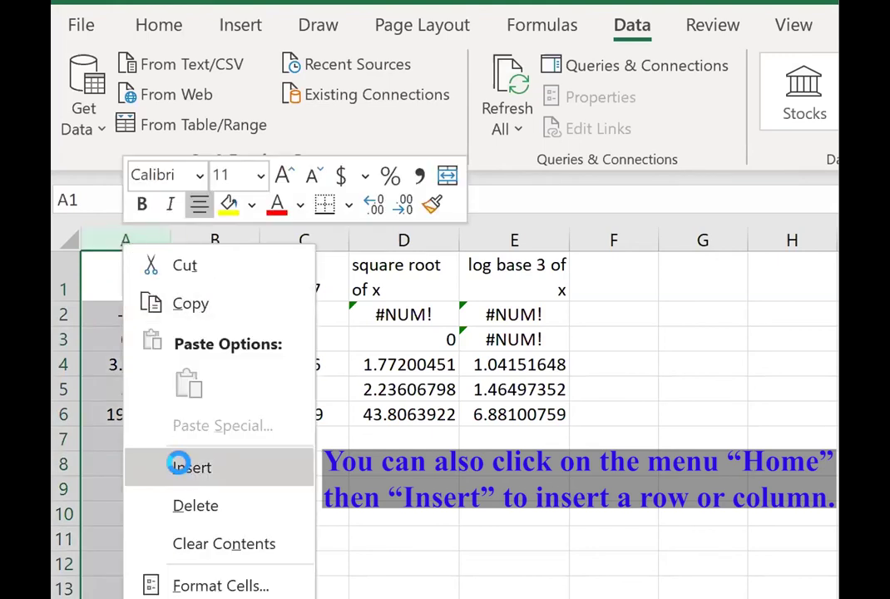
{"action": "left_click", "coordinate": [184, 468]}
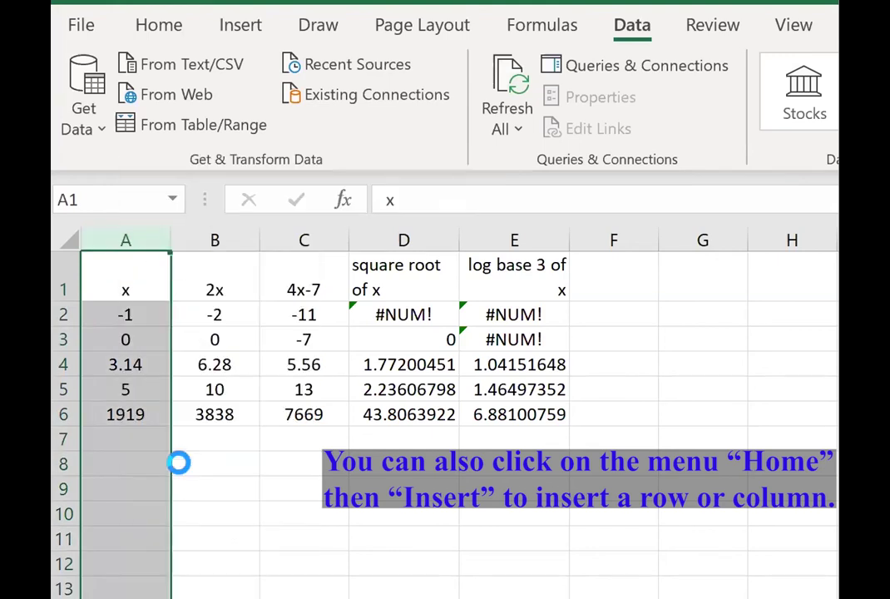
- Label cell A7 'TOTAL:'
{"action": "left_click", "coordinate": [133, 442]}
{"action": "type", "text": "TOTAL:"}
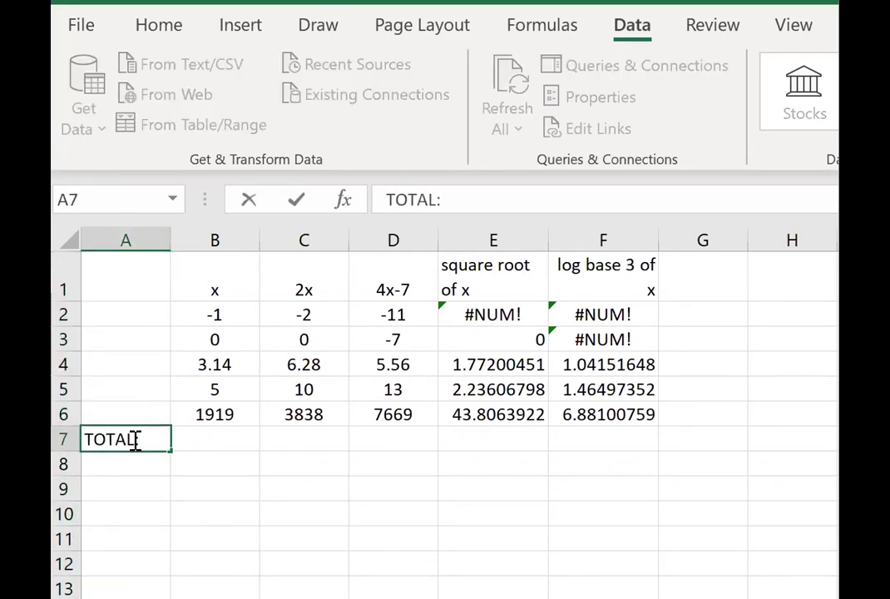
{"action": "left_click", "coordinate": [220, 435]}
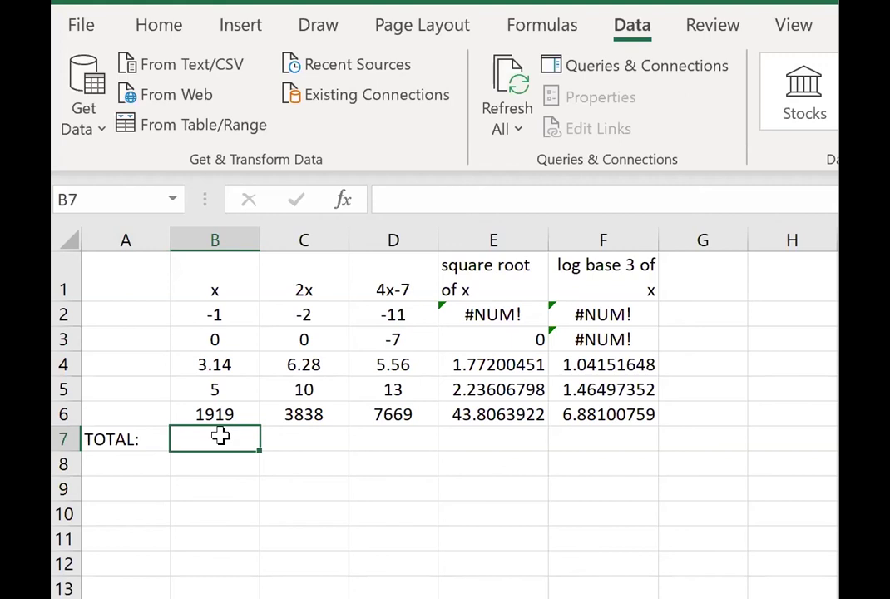
- Enter =SUM(B2:B6) in B7
{"action": "type", "text": "="}
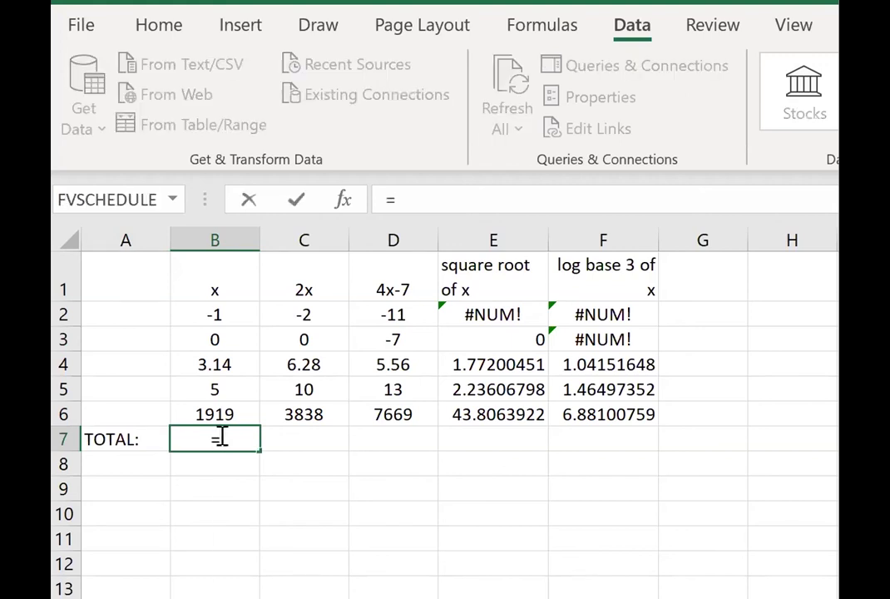
{"action": "type", "text": "sum"}
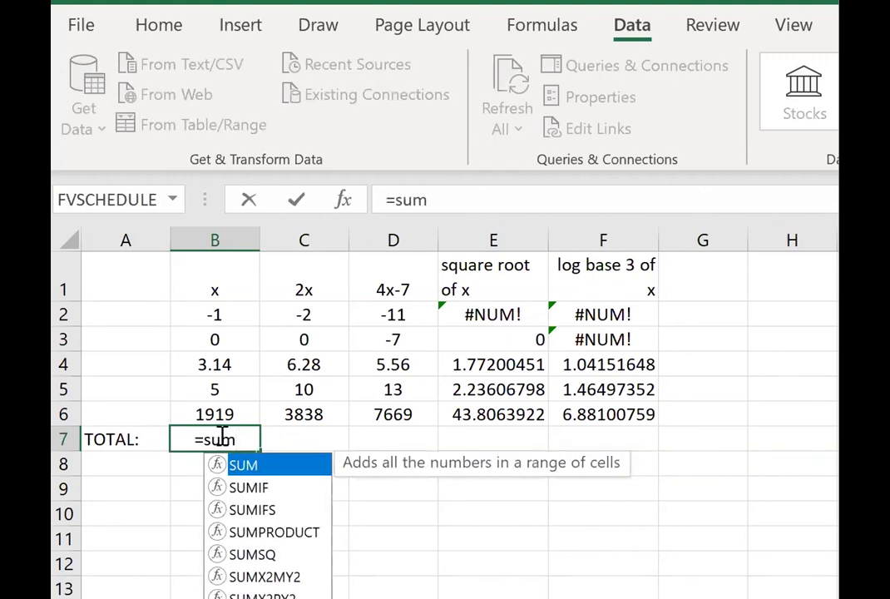
{"action": "double_click", "coordinate": [254, 468]}
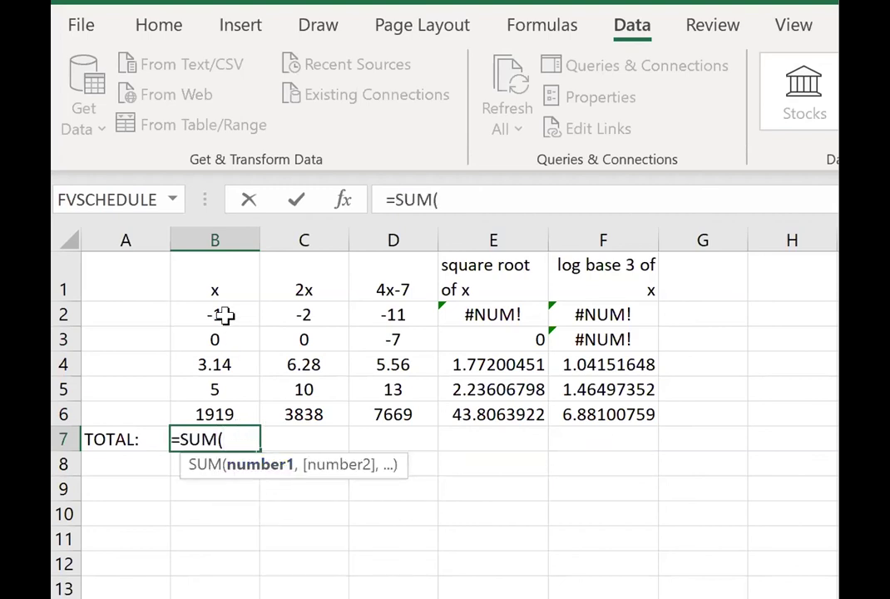
{"action": "left_click_drag", "start_coordinate": [235, 314], "coordinate": [229, 414]}
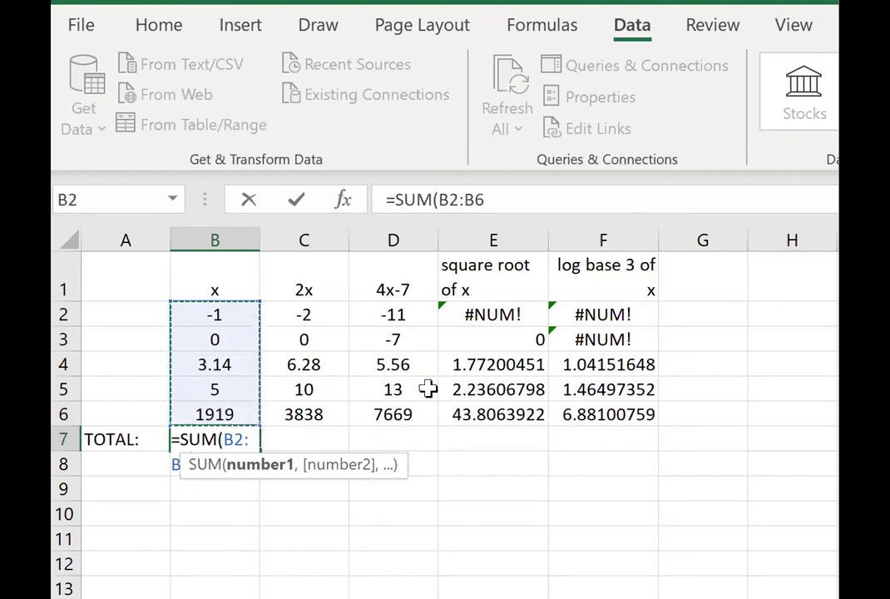
{"action": "type", "text": ")"}
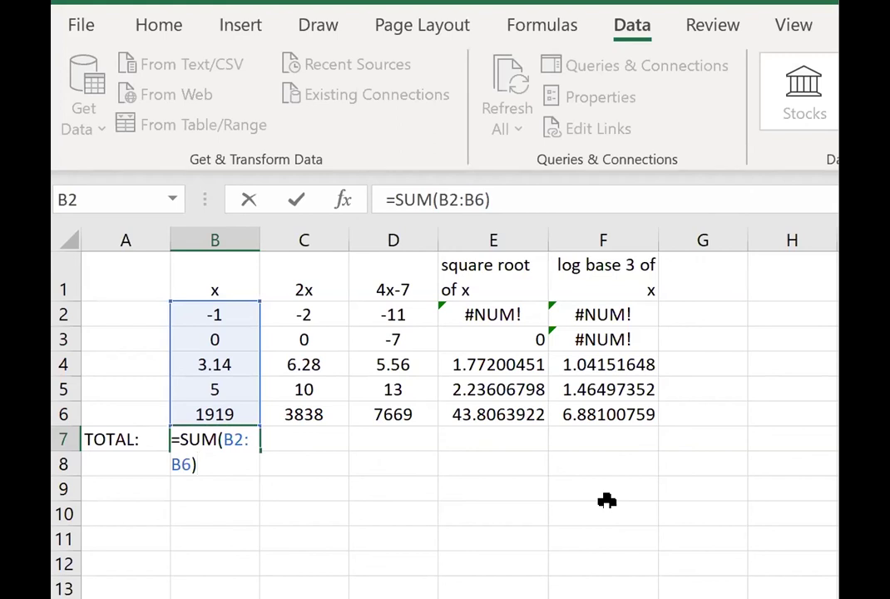
{"action": "key", "text": "Return"}
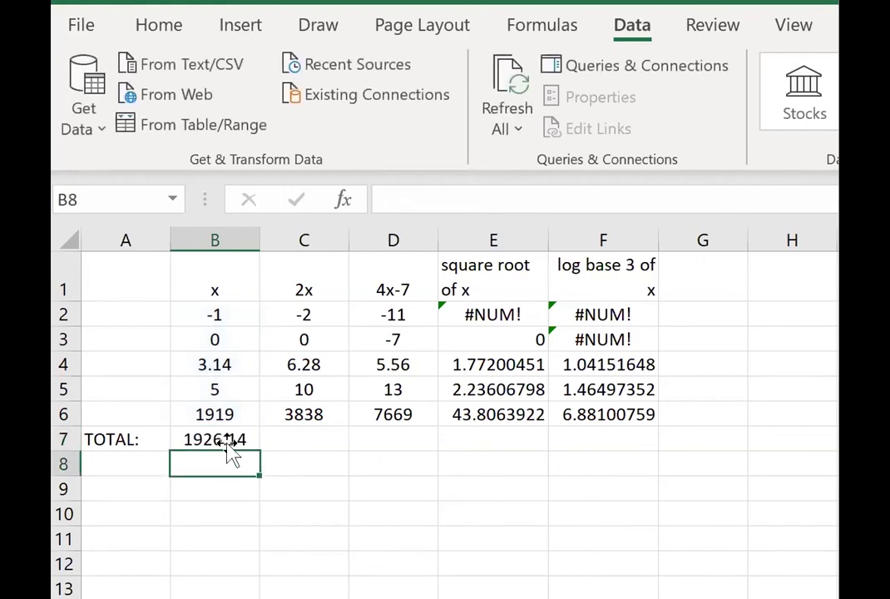
- Copy the B7 SUM formula across C7:F7
{"action": "left_click", "coordinate": [230, 434]}
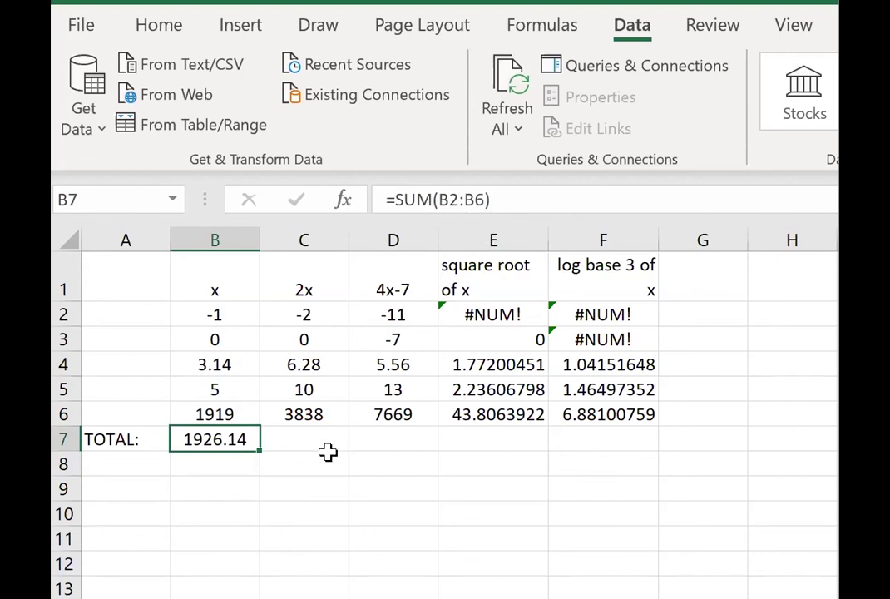
{"action": "key", "text": "ctrl+c"}
{"action": "left_click_drag", "start_coordinate": [301, 436], "coordinate": [603, 437]}
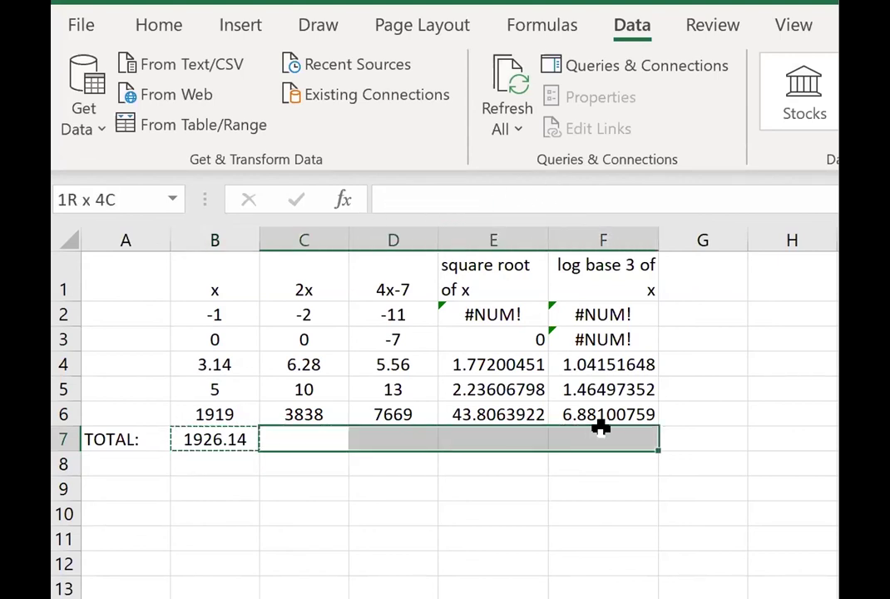
{"action": "key", "text": "ctrl+v"}
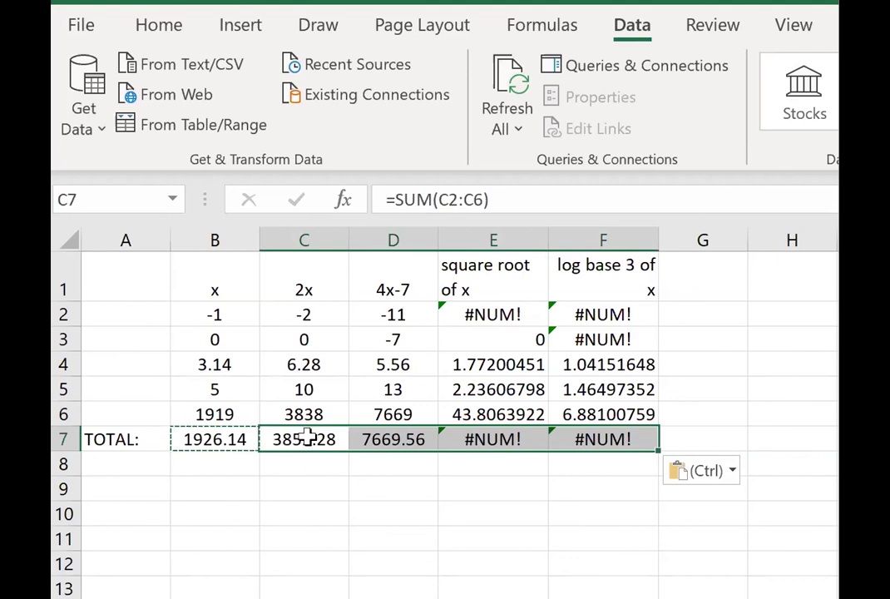